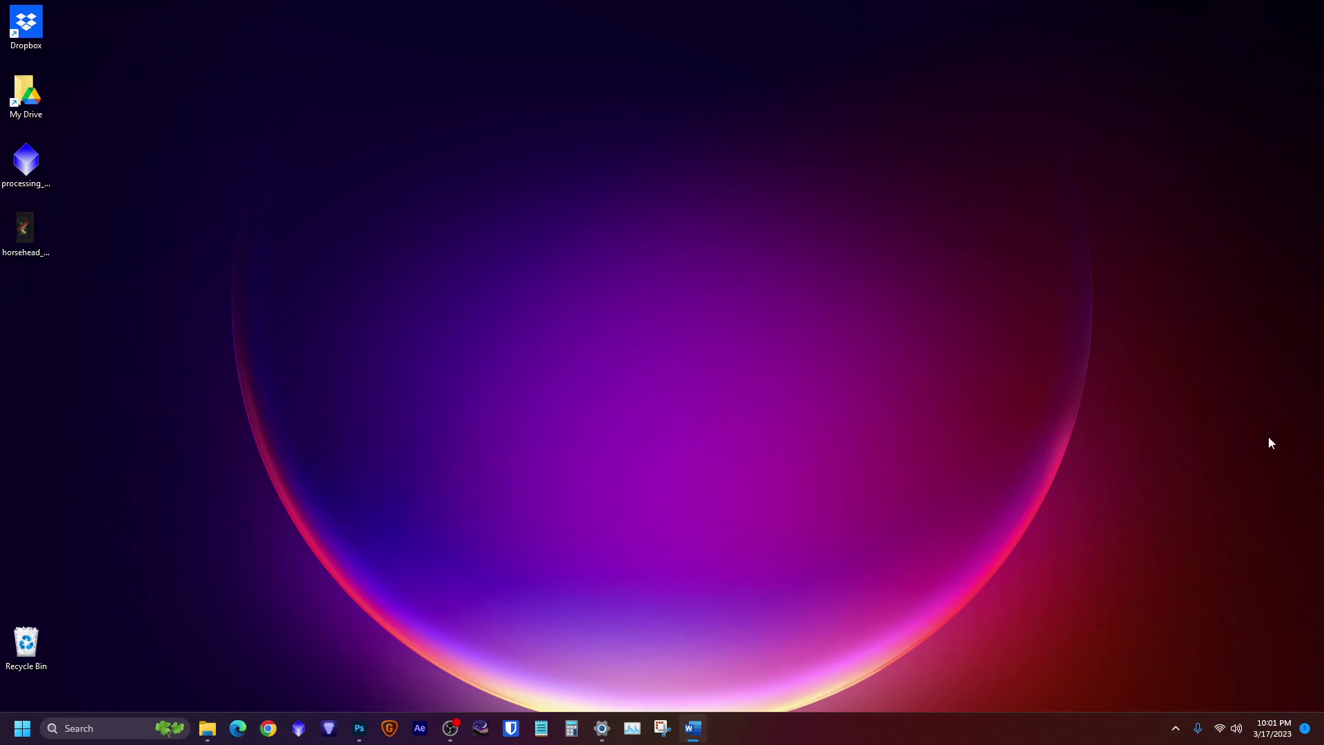
- Empty the desktop Recycle Bin, permanently deleting the horsehead_cropped MP4 file
{"action": "right_click", "coordinate": [40, 662]}
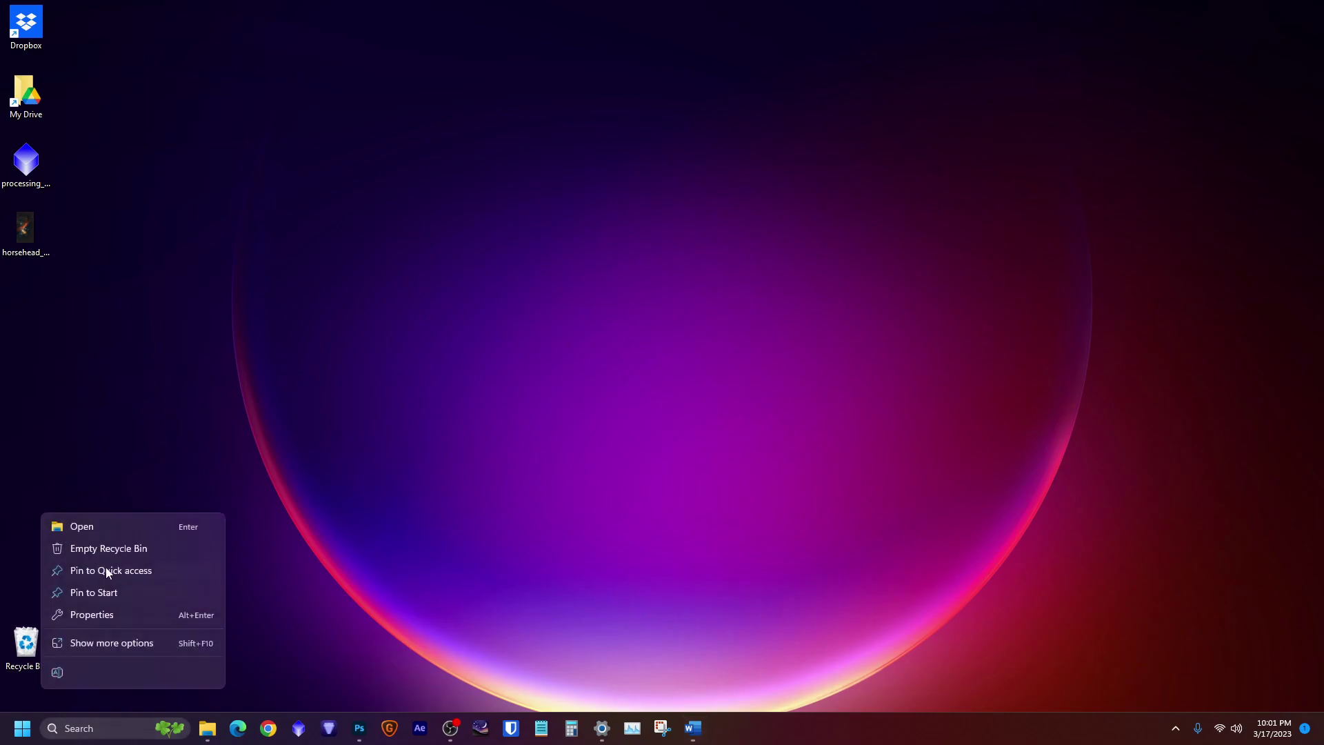
{"action": "left_click", "coordinate": [115, 549]}
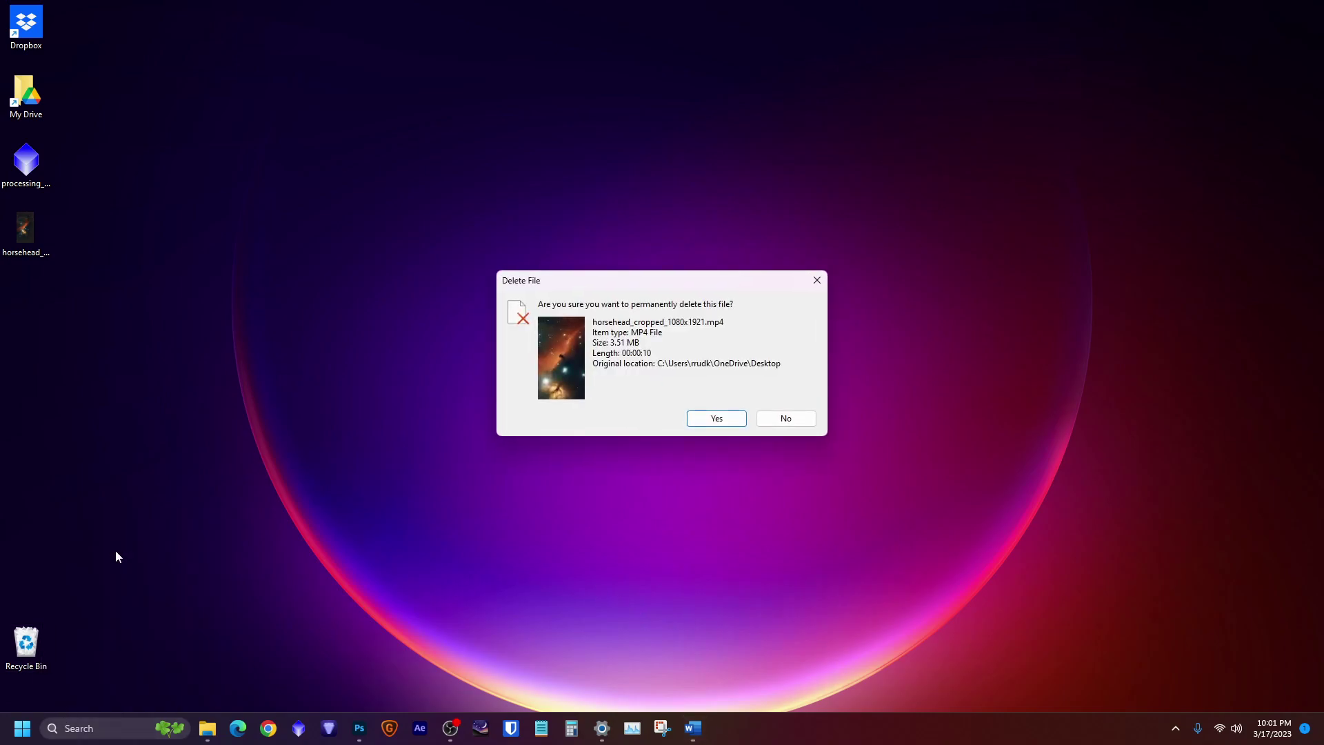
{"action": "left_click", "coordinate": [742, 419]}
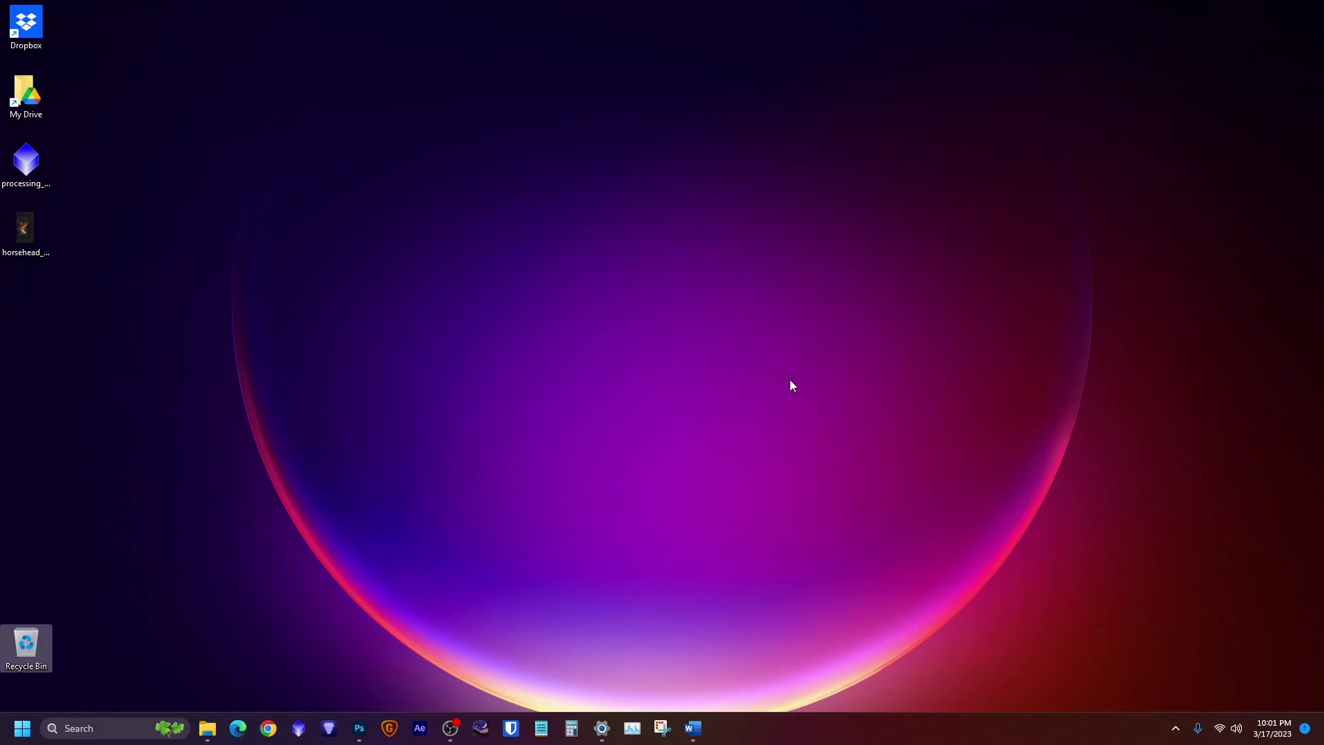
{"action": "left_click", "coordinate": [795, 351]}
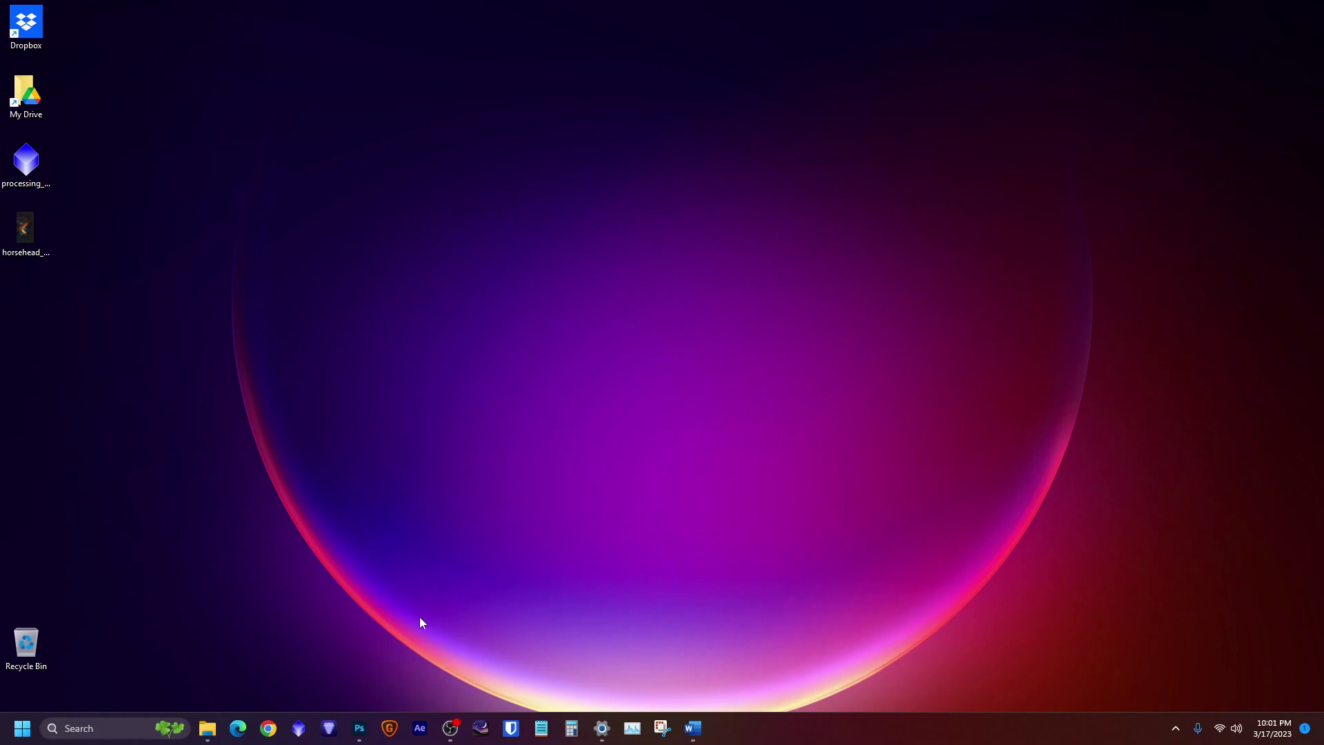
- Switch to Photoshop to view the cropped Horsehead image, and minimize it again
{"action": "left_click", "coordinate": [360, 729]}
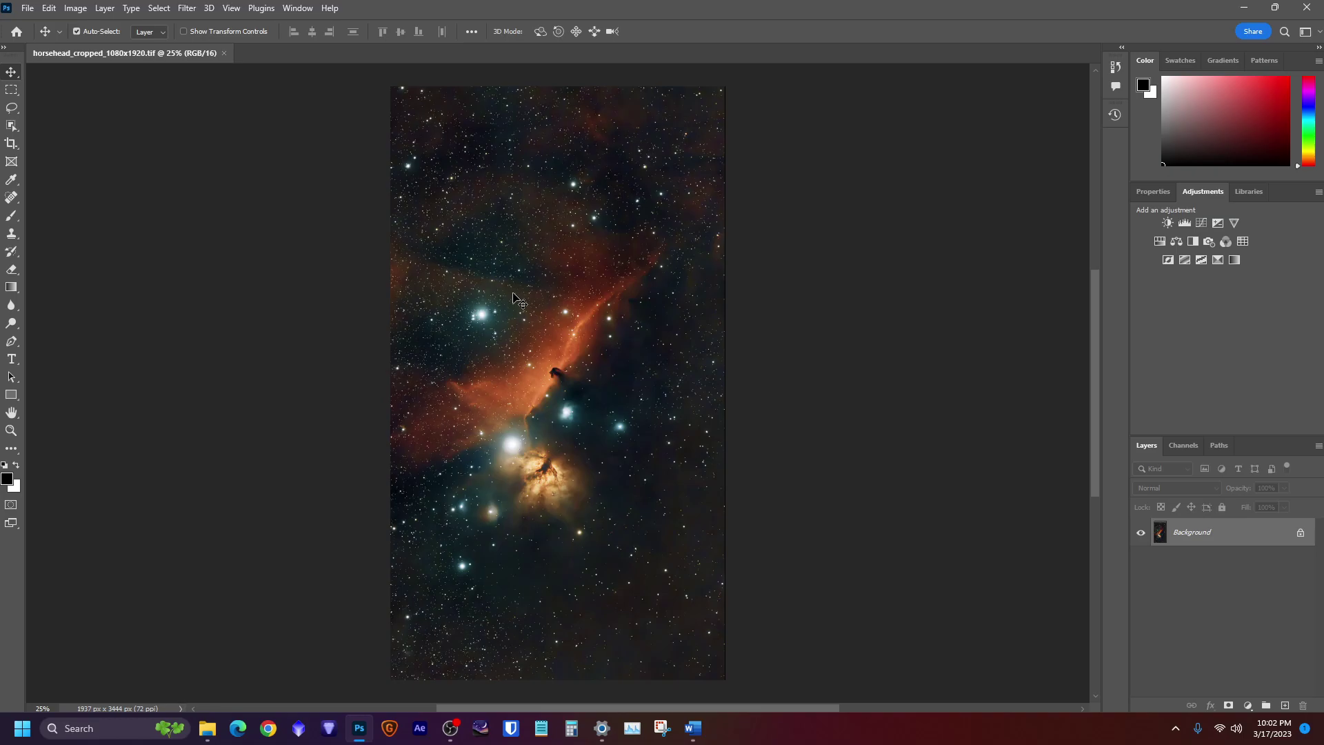
{"action": "left_click", "coordinate": [1234, 14]}
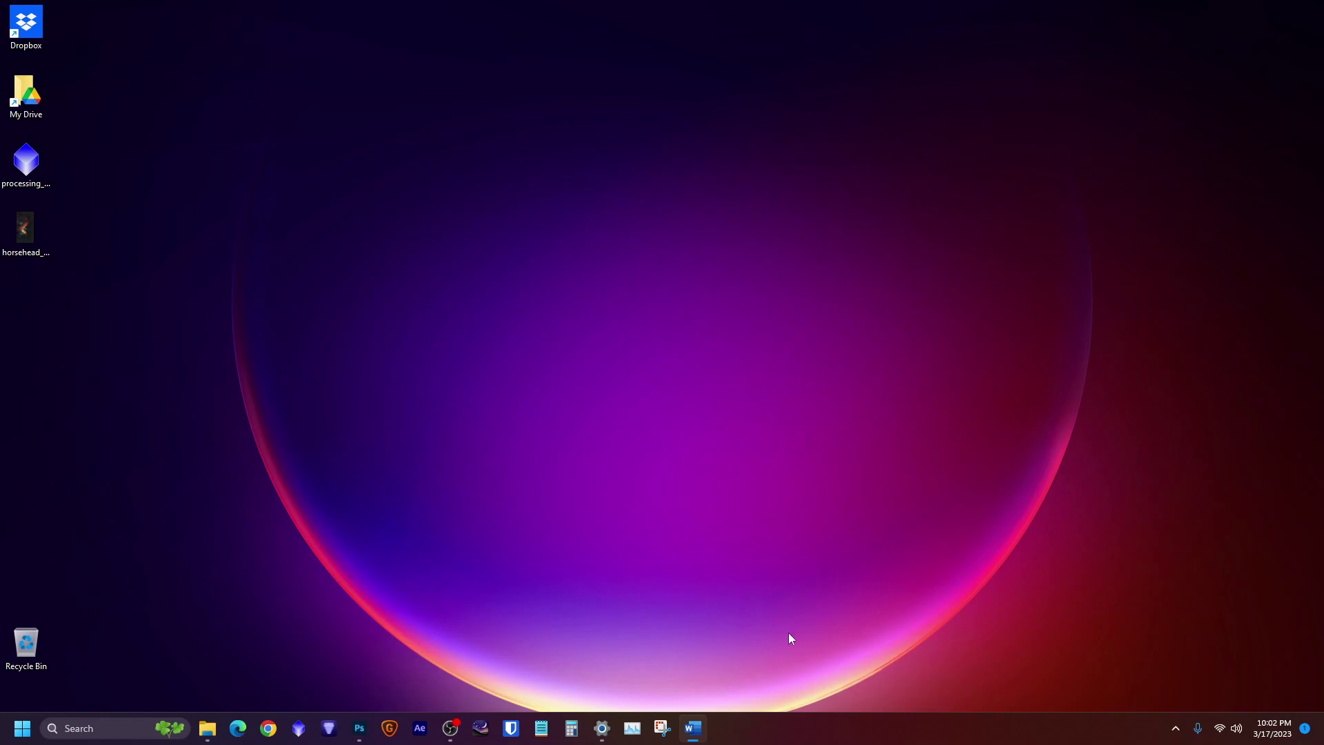
- Switch to After Effects and start a new project with a composition made from the footage horsehead_cropped_1080x1920.tif
{"action": "left_click", "coordinate": [422, 735]}
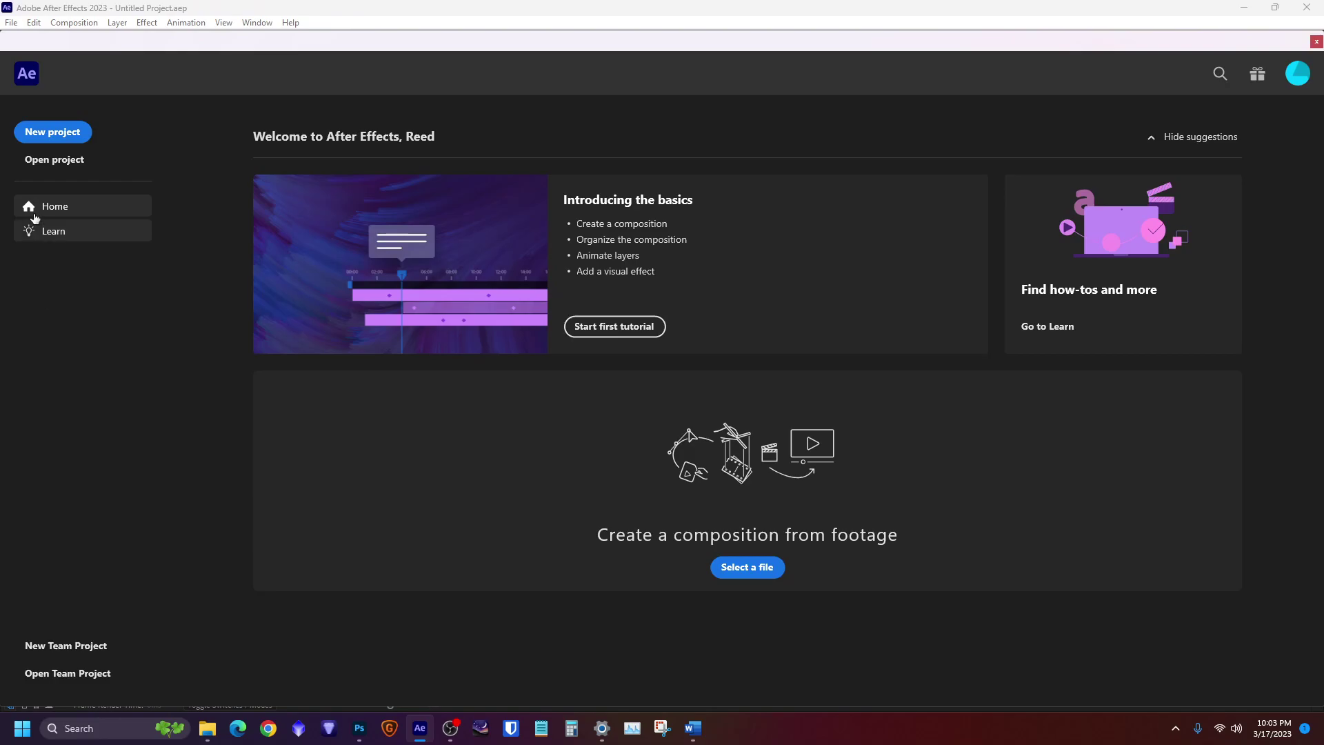
{"action": "left_click", "coordinate": [47, 138]}
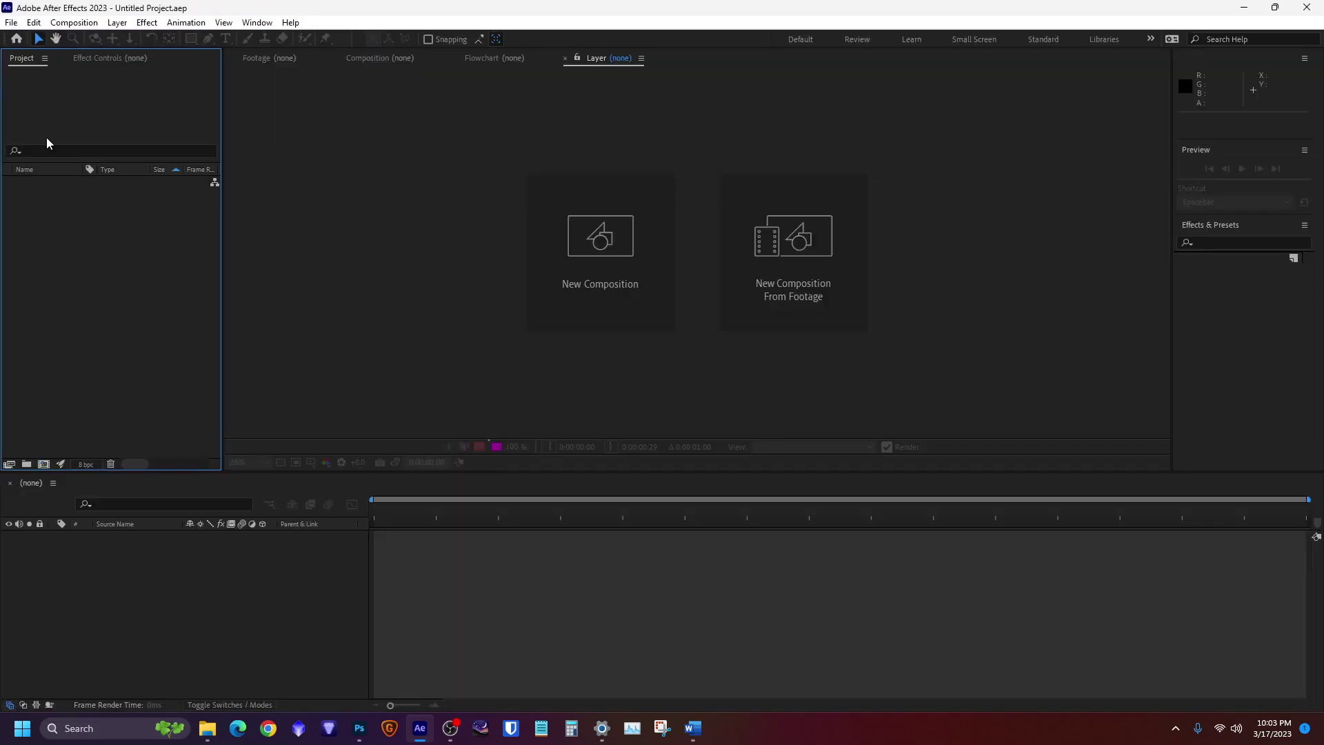
{"action": "left_click", "coordinate": [798, 261]}
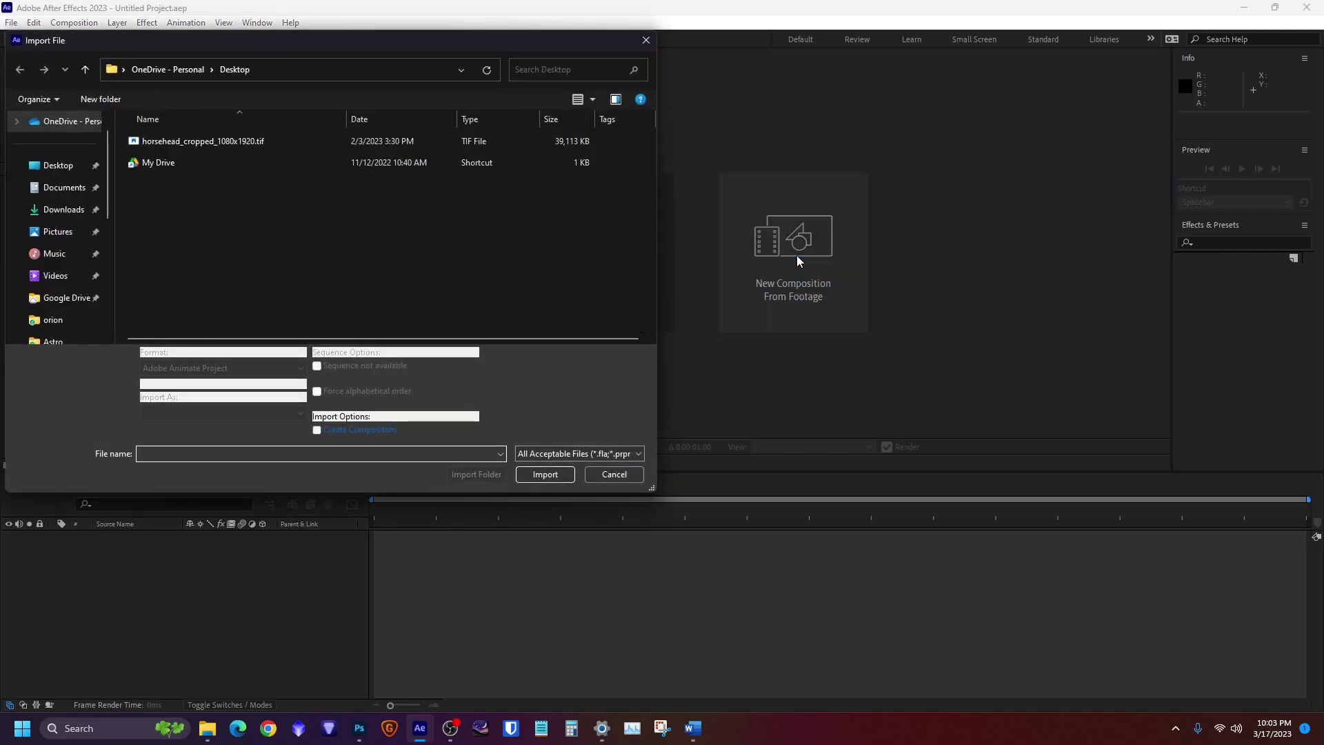
{"action": "double_click", "coordinate": [211, 142]}
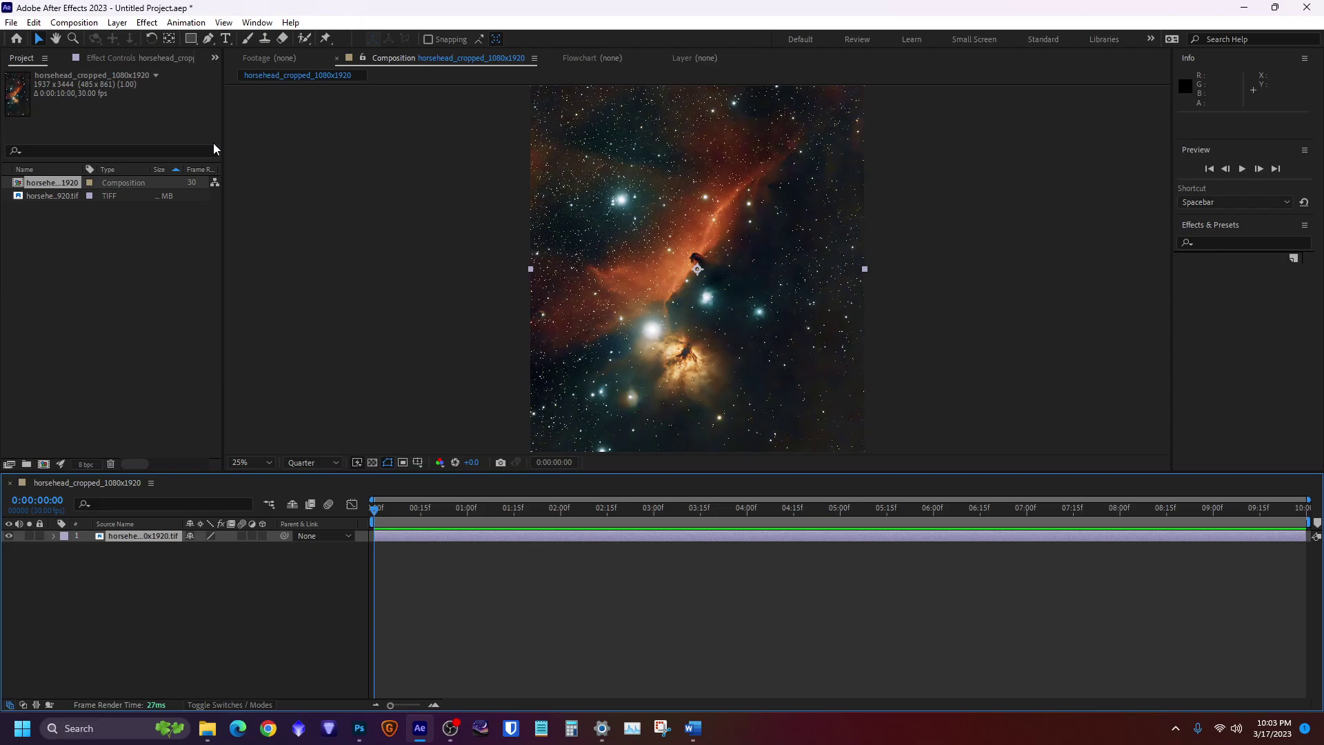
{"action": "scroll", "coordinate": [702, 270], "scroll_direction": "down", "scroll_amount": 1}
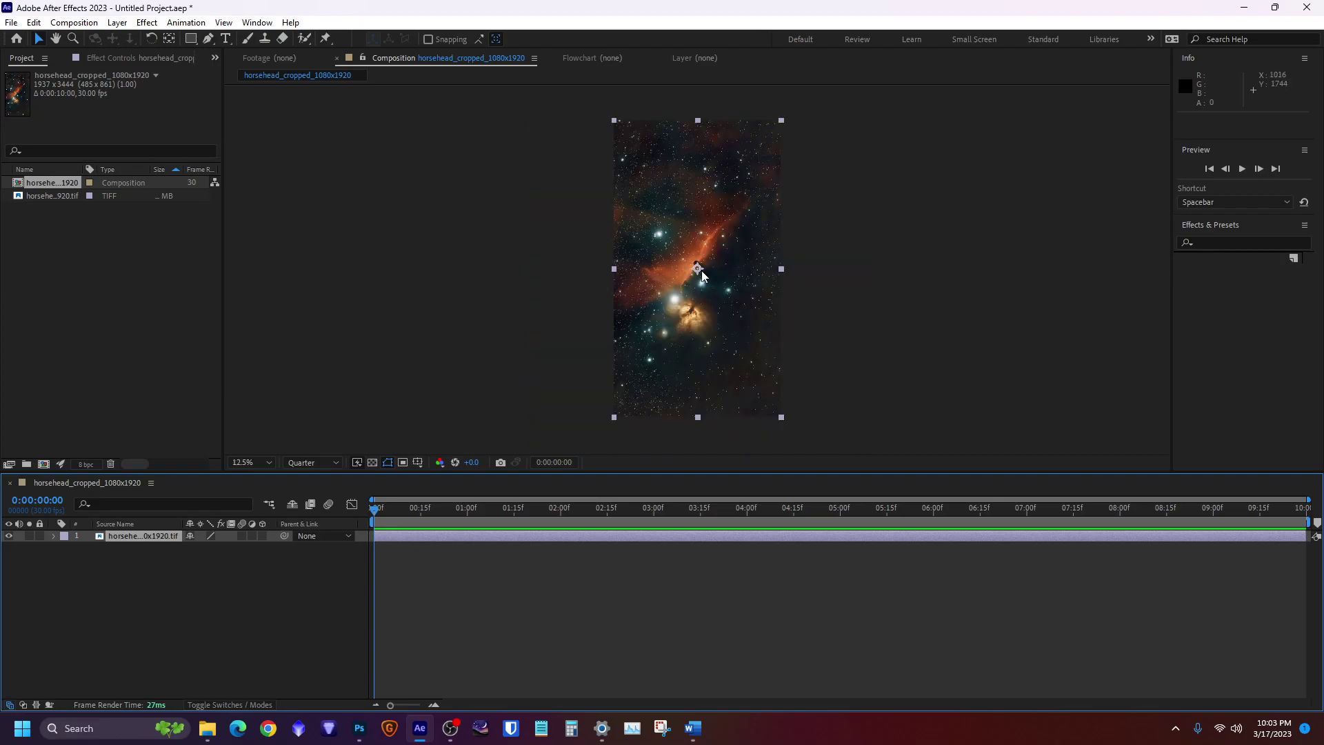
{"action": "scroll", "coordinate": [702, 275], "scroll_direction": "up", "scroll_amount": 1}
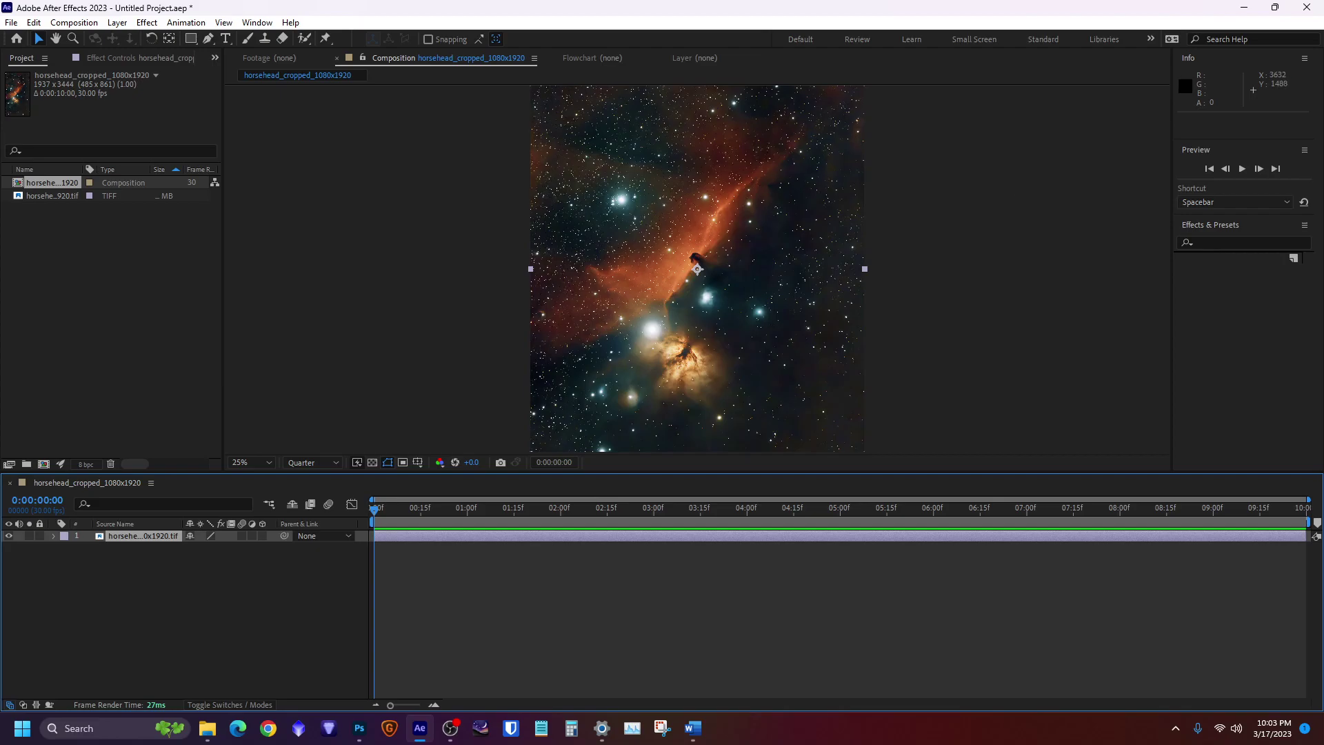
- Review the new composition's size, frame rate and duration settings, and accept them as they are
{"action": "right_click", "coordinate": [114, 189]}
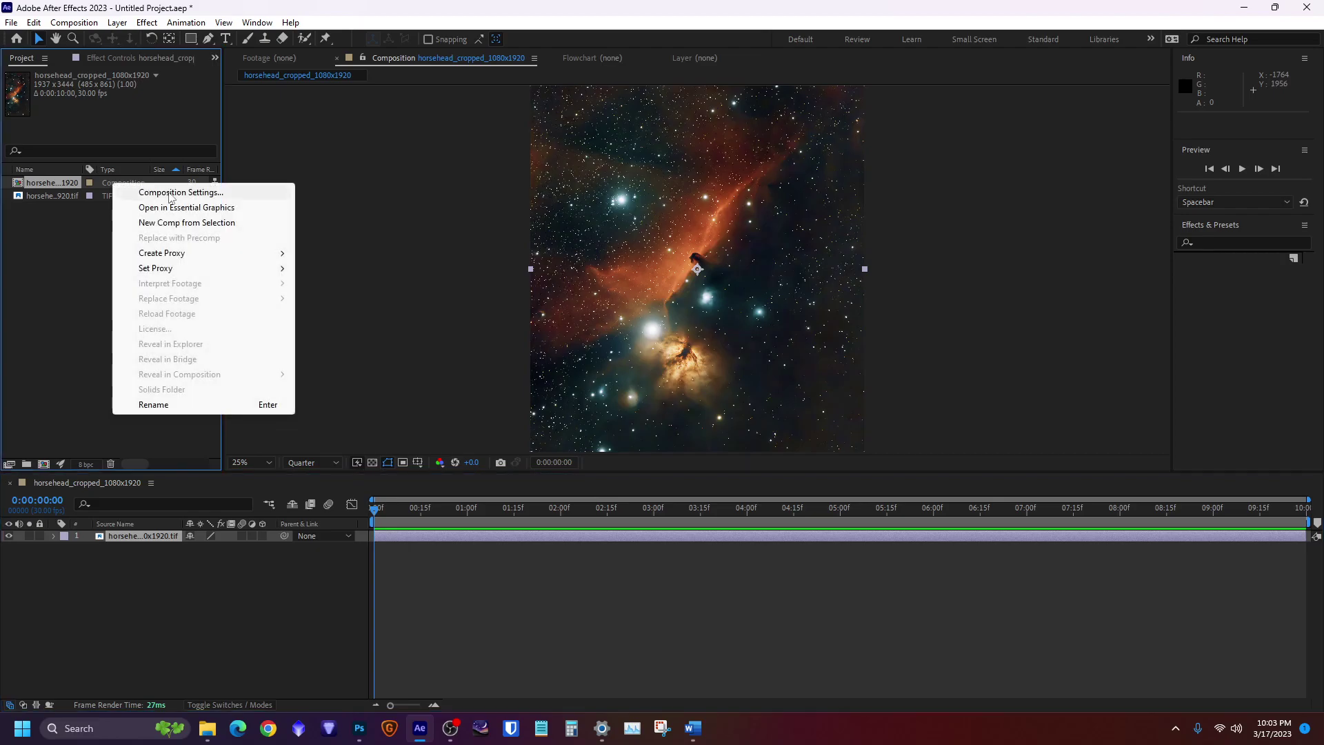
{"action": "left_click", "coordinate": [170, 195]}
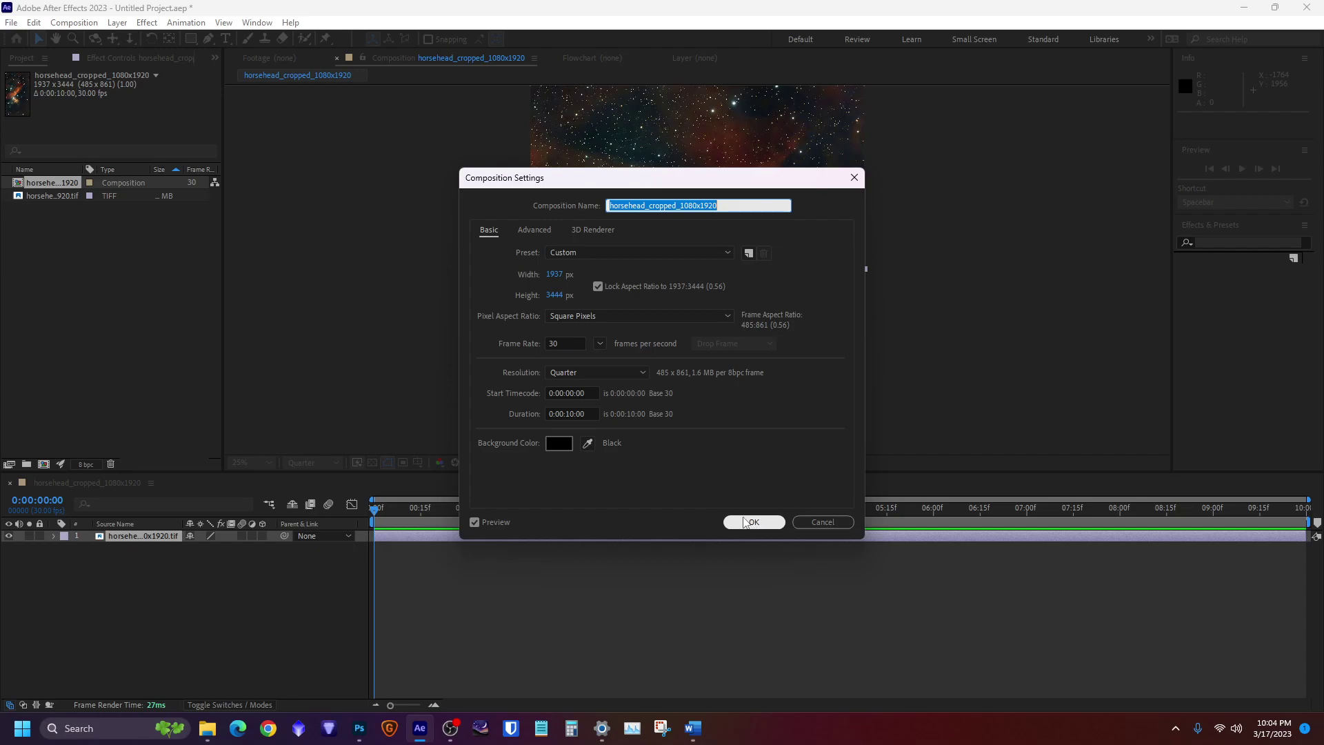
{"action": "left_click", "coordinate": [745, 522]}
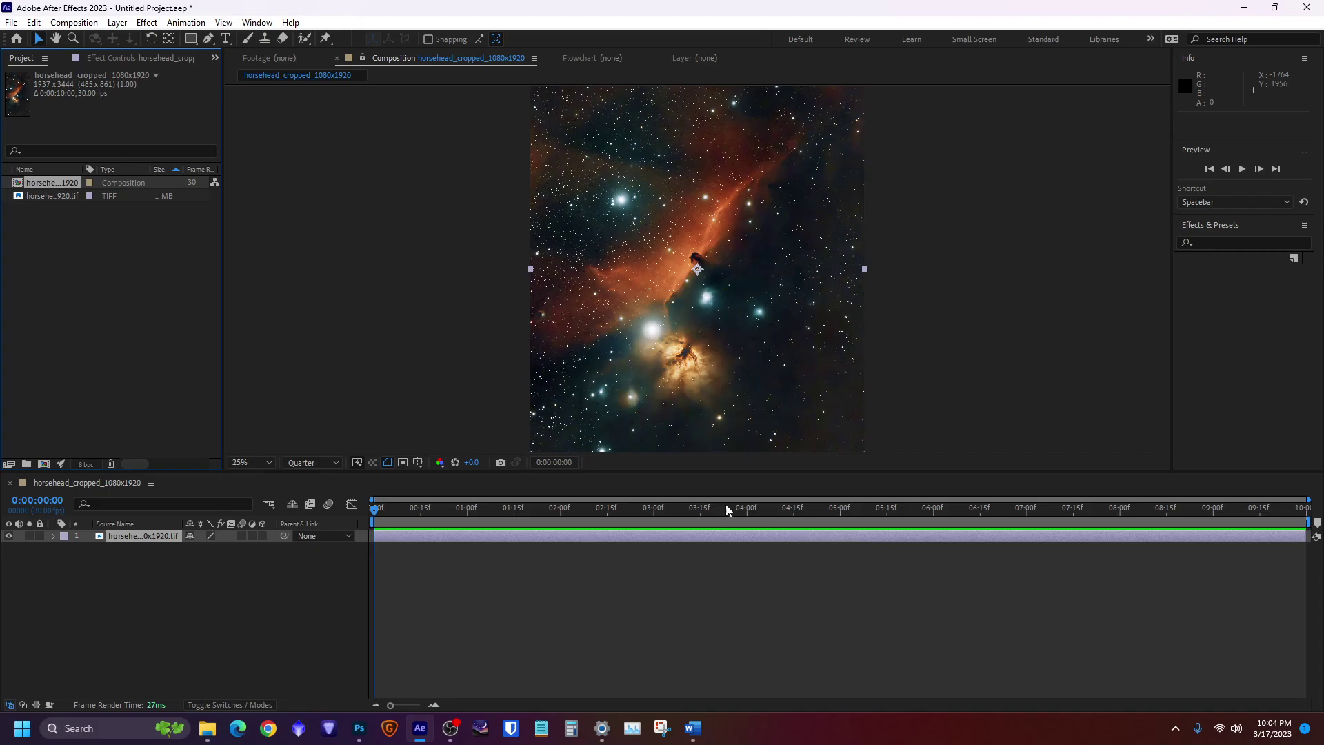
- Keyframe the image layer's anchor point at the start of the timeline and move it onto the Horsehead, at about 948.5, 1666
{"action": "double_click", "coordinate": [710, 306]}
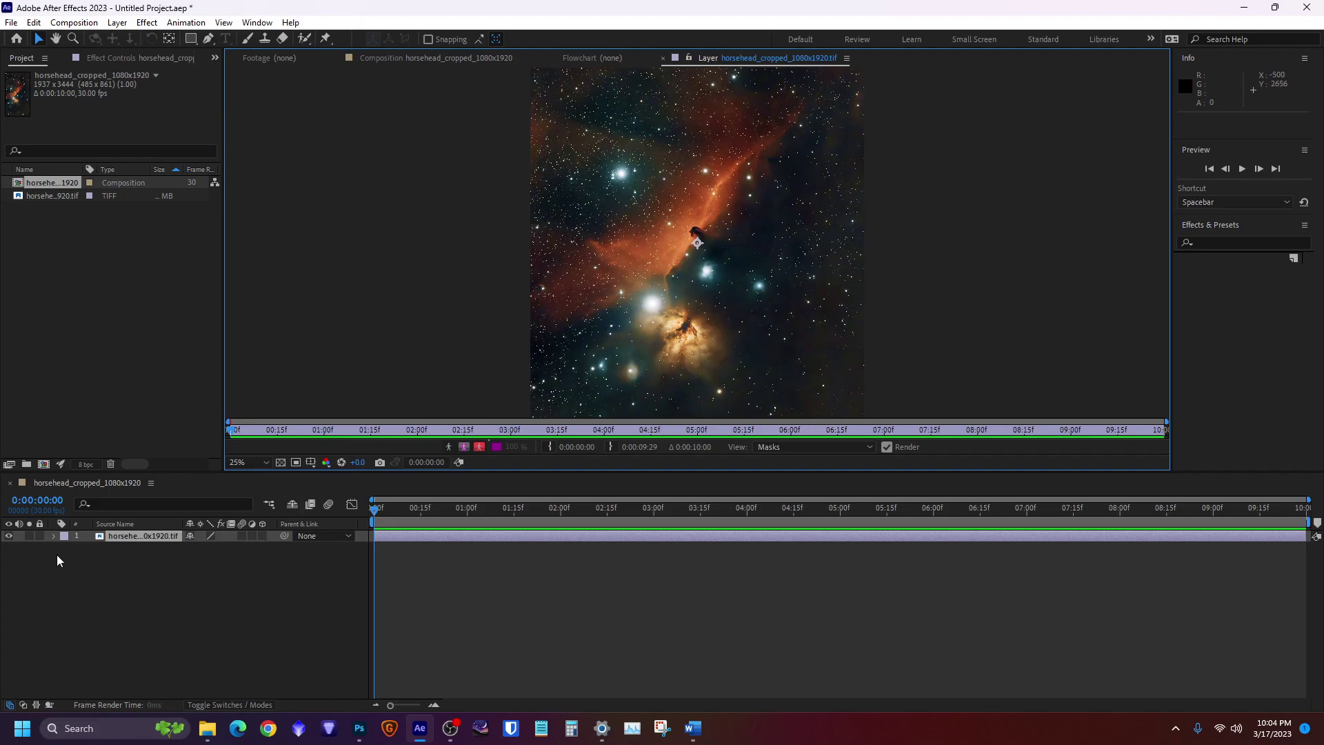
{"action": "left_click", "coordinate": [51, 536]}
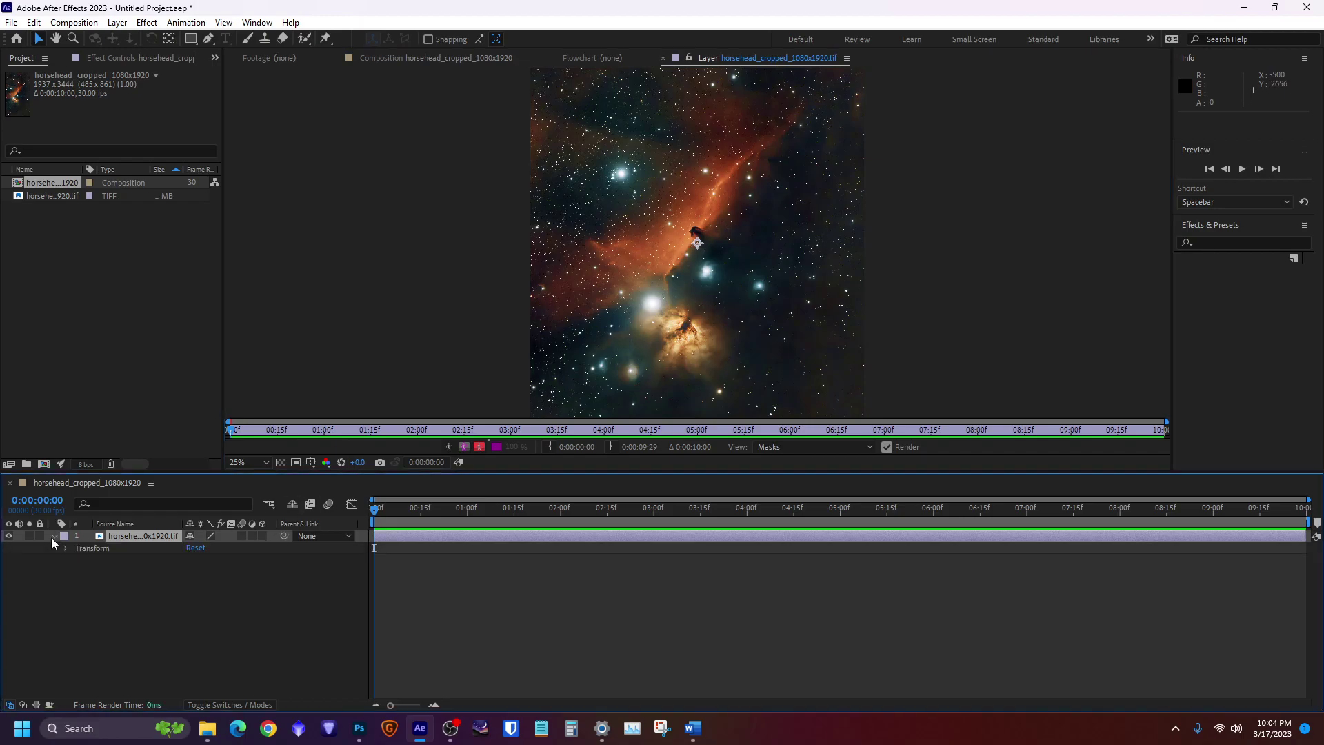
{"action": "left_click", "coordinate": [66, 549]}
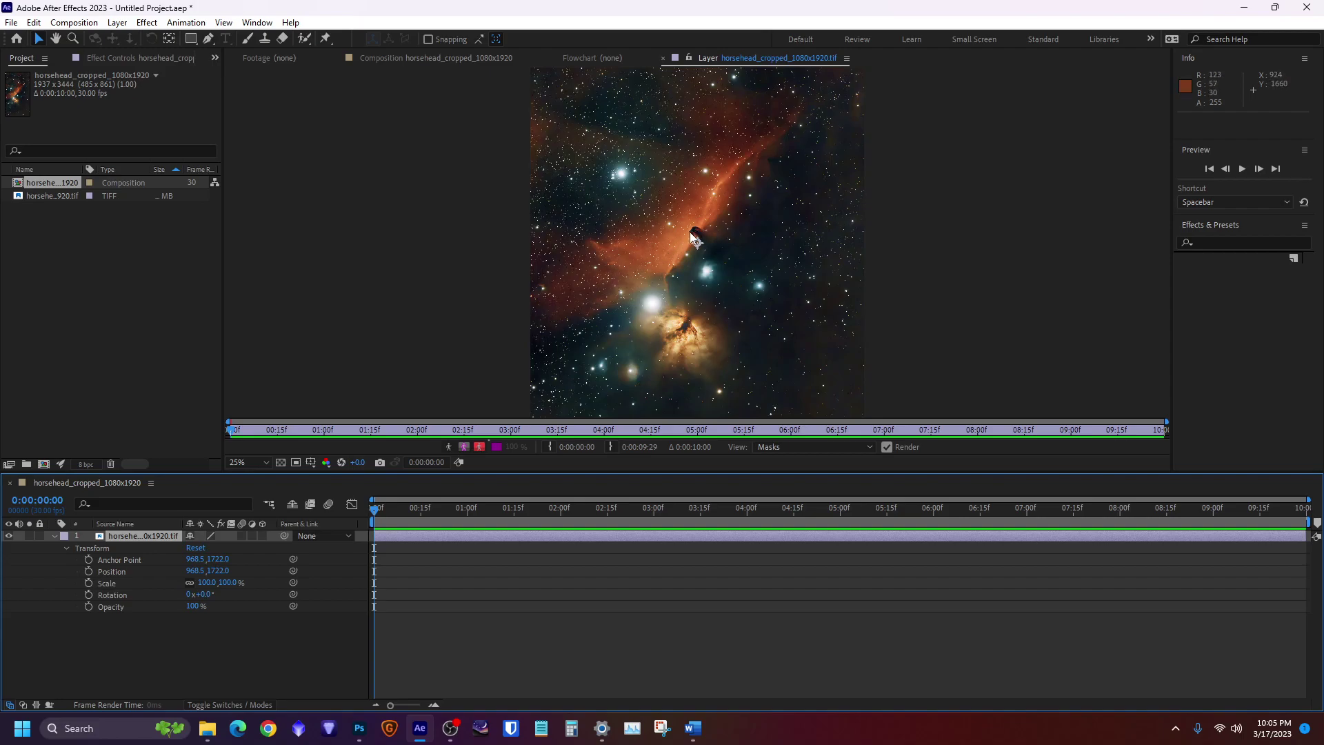
{"action": "left_click", "coordinate": [88, 559]}
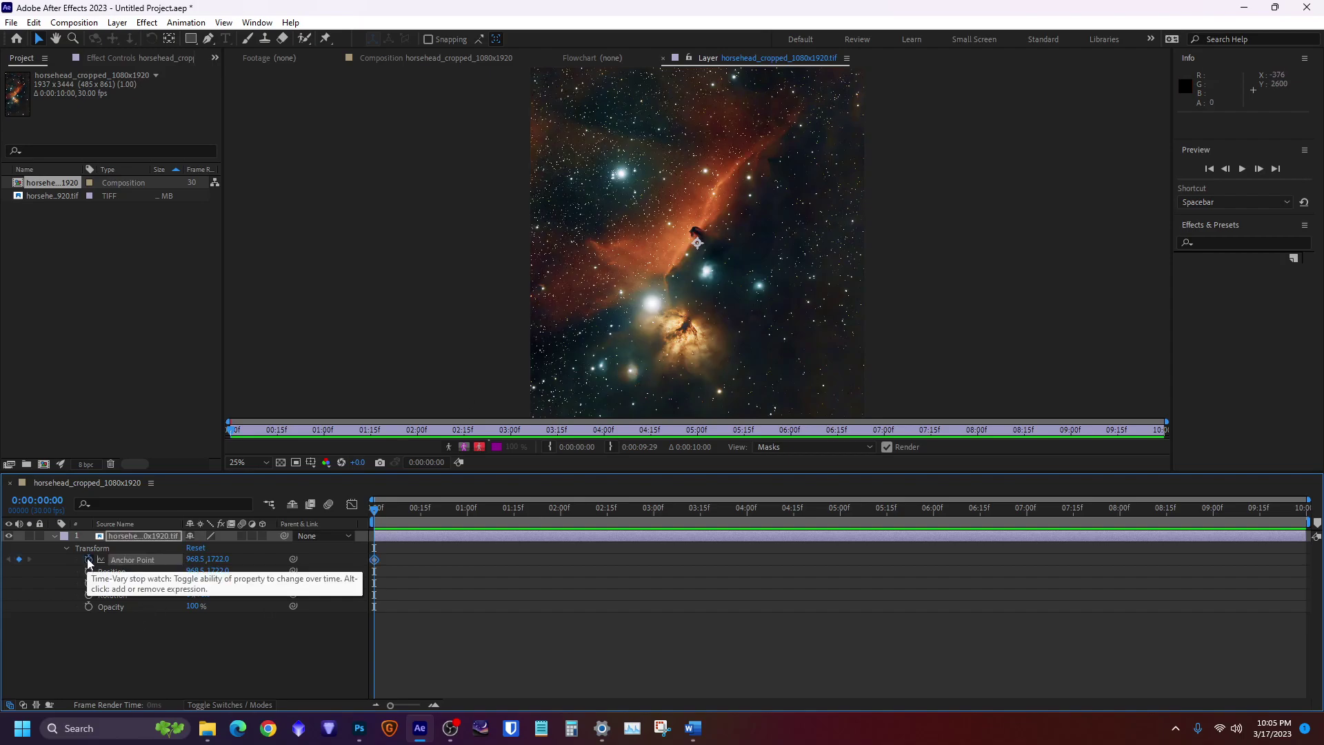
{"action": "left_click", "coordinate": [698, 244]}
{"action": "left_click_drag", "start_coordinate": [698, 245], "coordinate": [695, 235]}
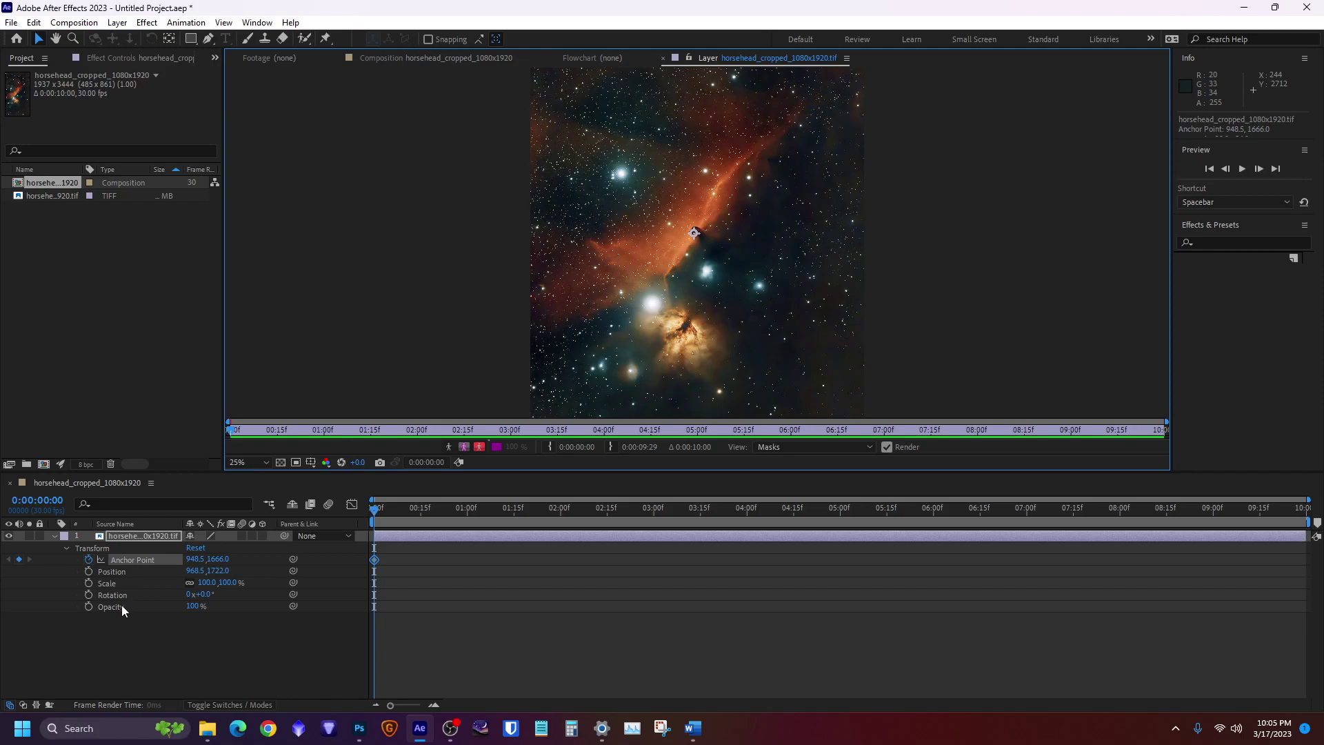
- Animate the layer's scale with a keyframe at 100% on the first frame and one at 400% on the last frame, 0:00:09:29
{"action": "left_click", "coordinate": [89, 583]}
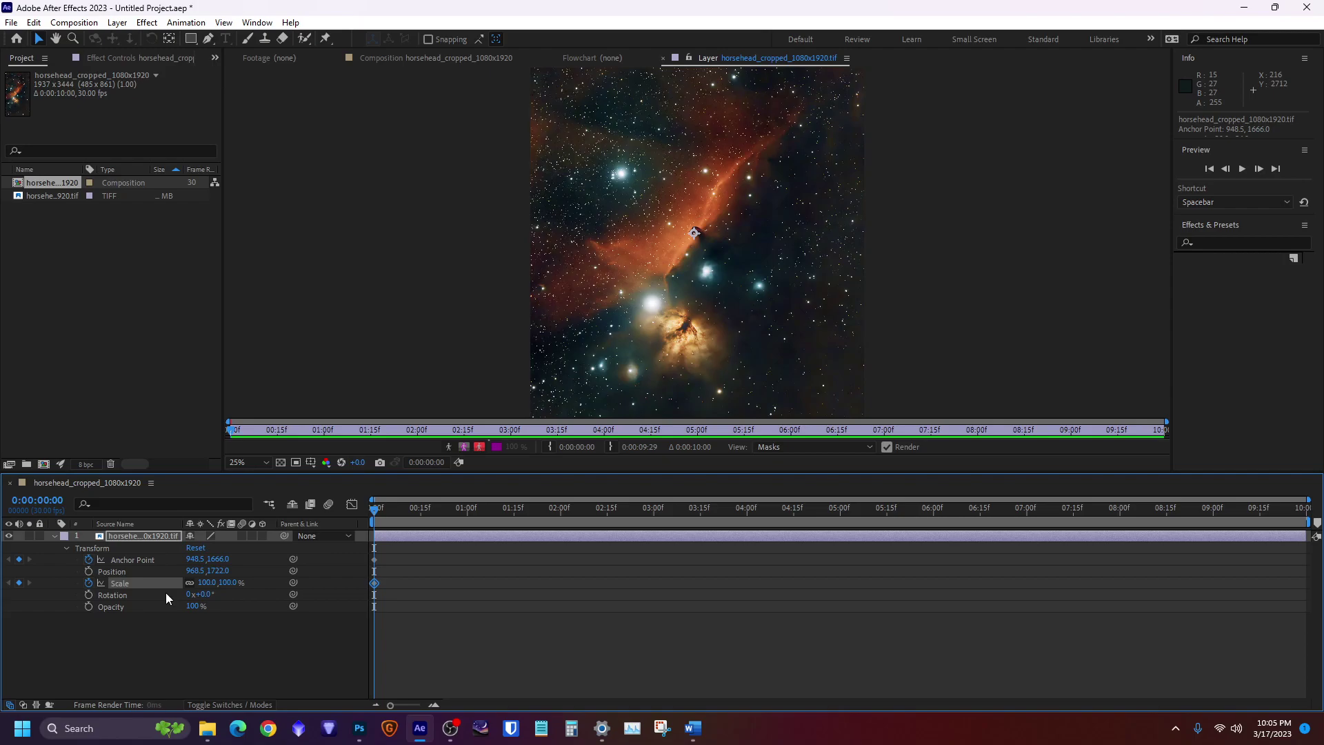
{"action": "left_click_drag", "start_coordinate": [374, 511], "coordinate": [1304, 493]}
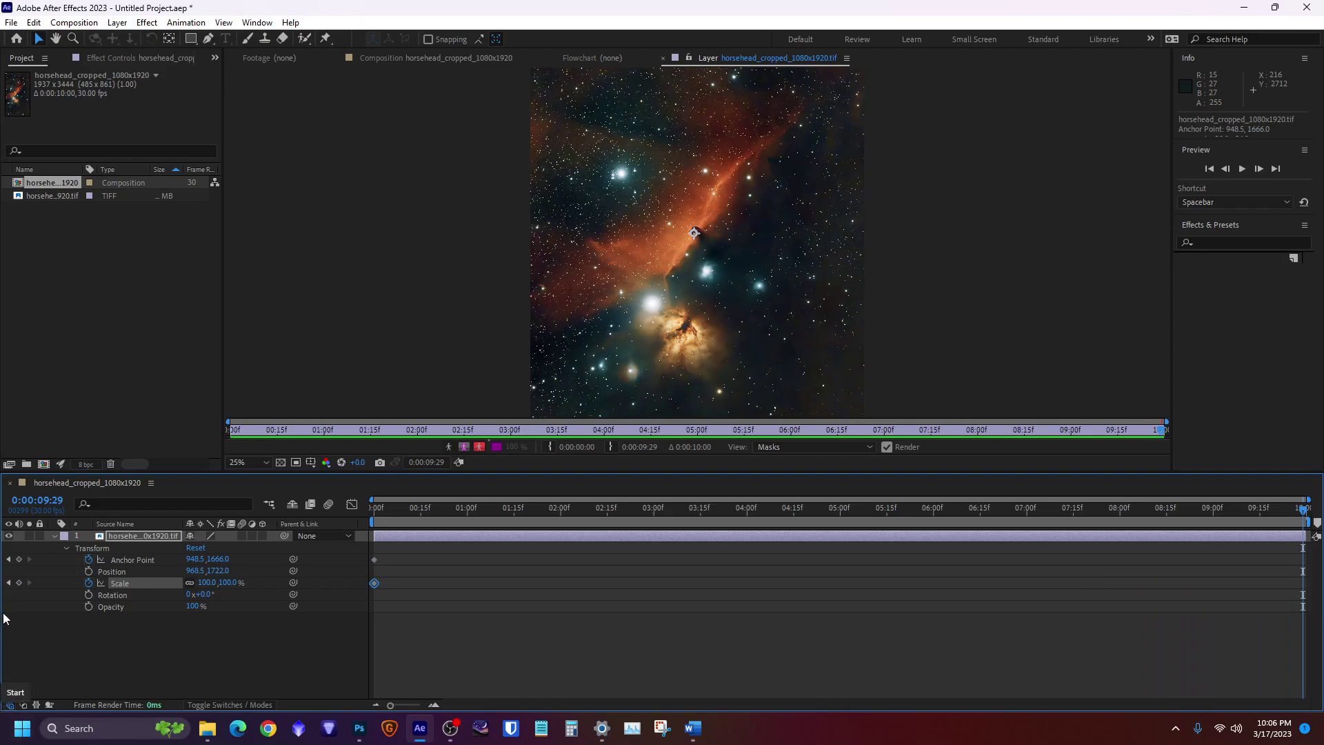
{"action": "left_click", "coordinate": [19, 582]}
{"action": "left_click", "coordinate": [208, 582]}
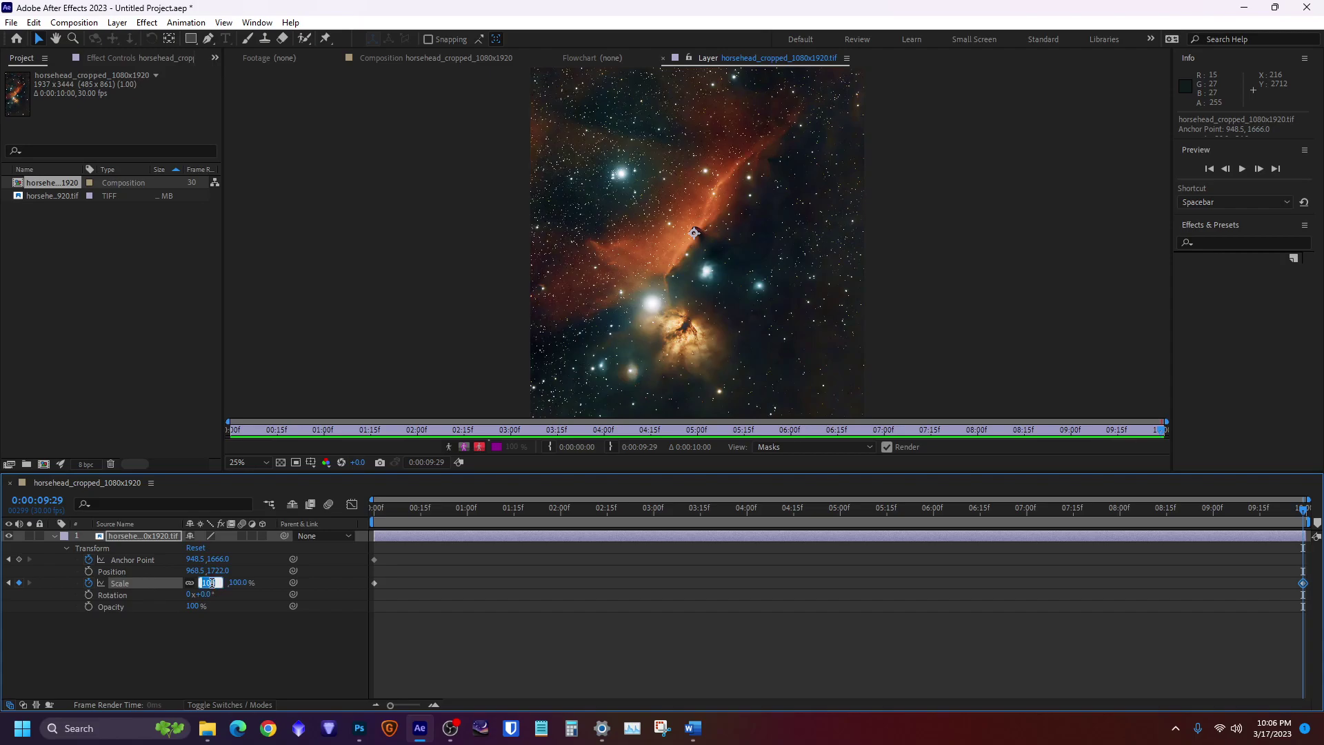
{"action": "type", "text": "400"}
{"action": "key", "text": "Tab"}
{"action": "key", "text": "Return"}
{"action": "left_click", "coordinate": [552, 602]}
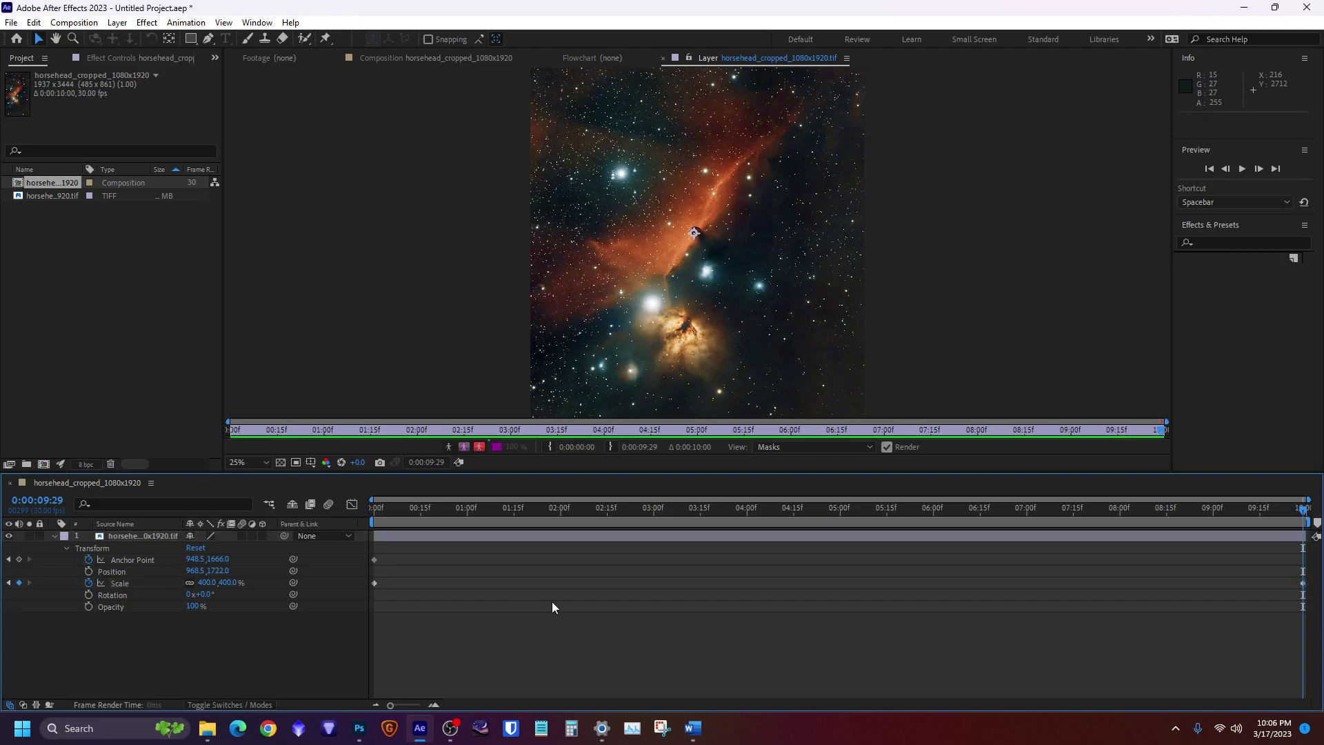
- Preview the animation from the first frame, stop the playback and return to the start of the timeline
{"action": "left_click_drag", "start_coordinate": [1304, 509], "coordinate": [366, 558]}
{"action": "key", "text": "space"}
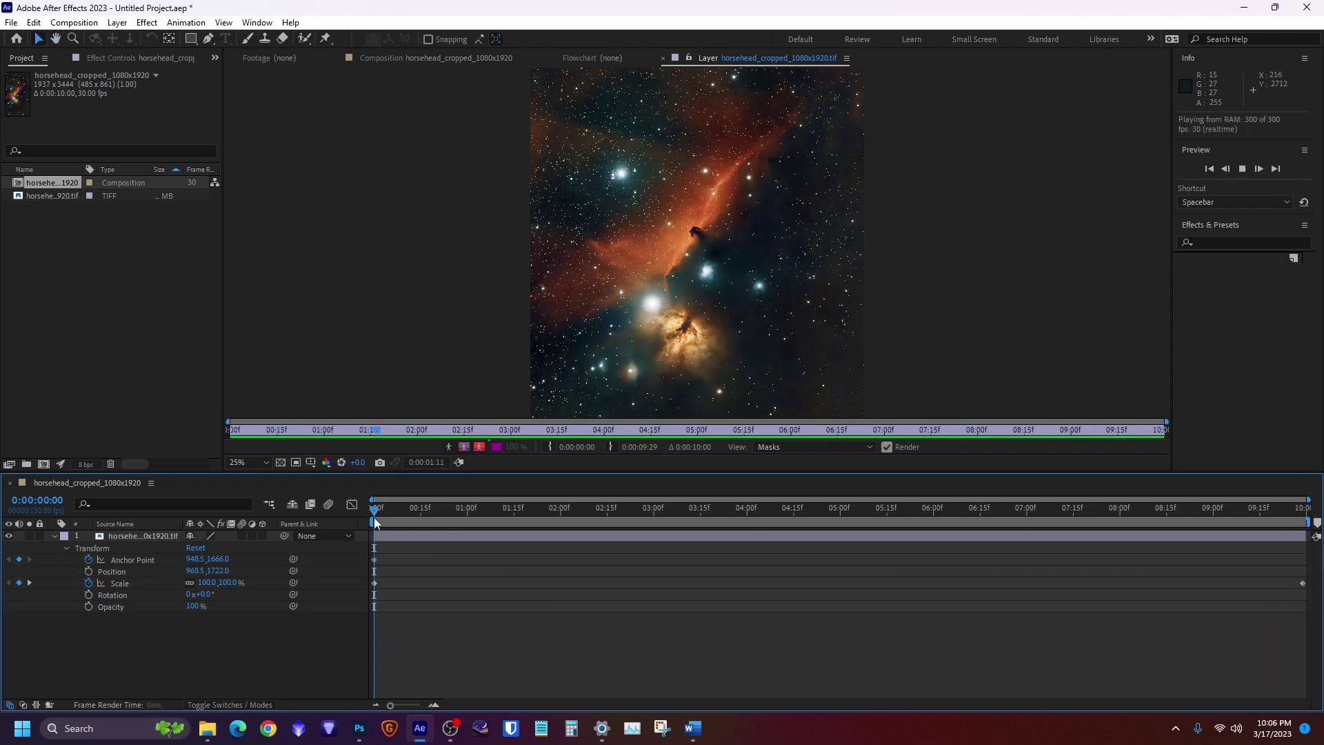
{"action": "key", "text": "space"}
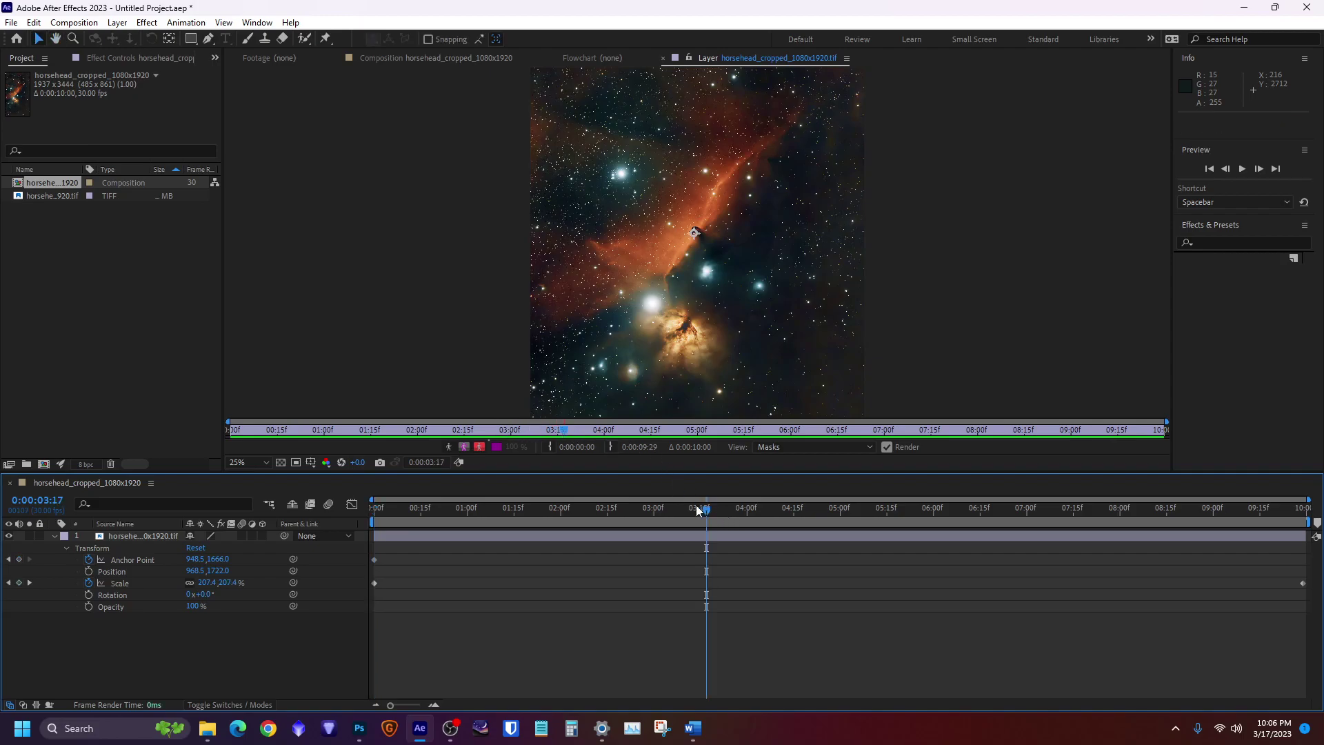
{"action": "left_click_drag", "start_coordinate": [707, 509], "coordinate": [345, 556]}
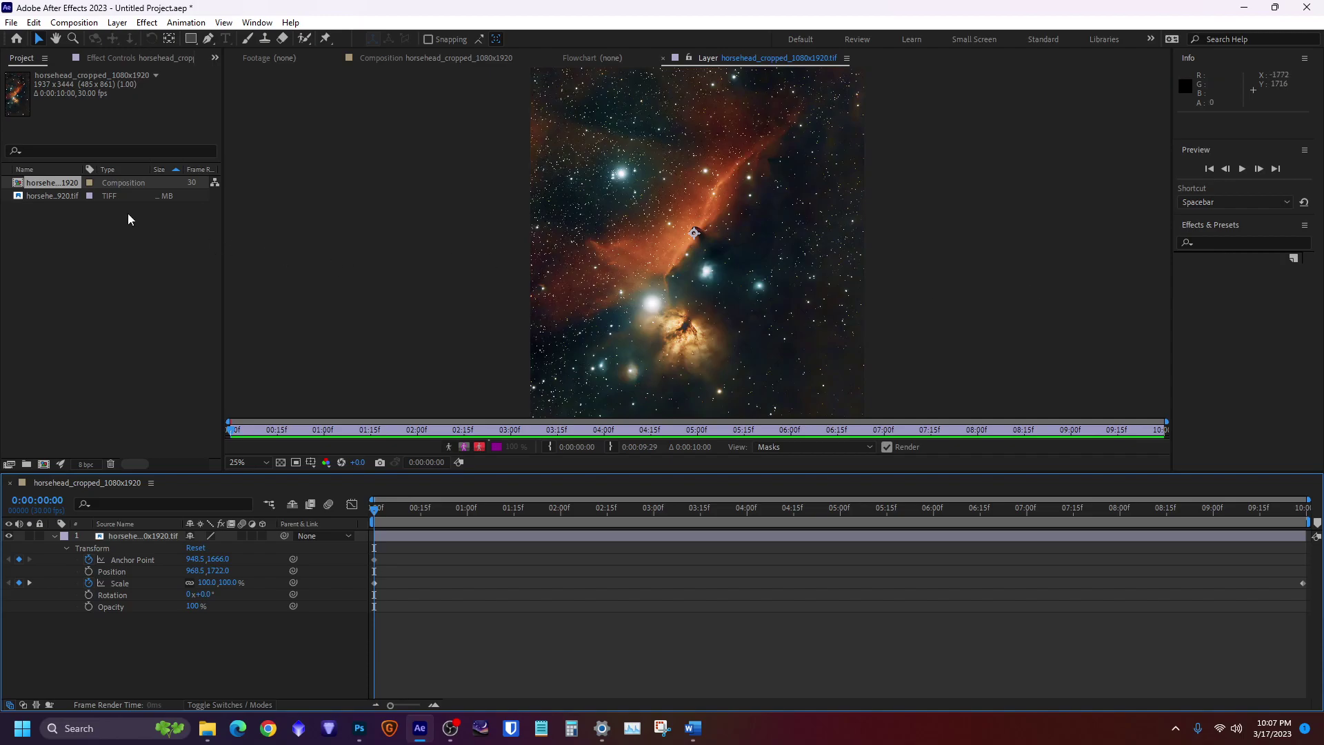
- Open the composition view and nudge the image layer up to a Y position of 1666 to close the gap along its upper edge
{"action": "double_click", "coordinate": [123, 184]}
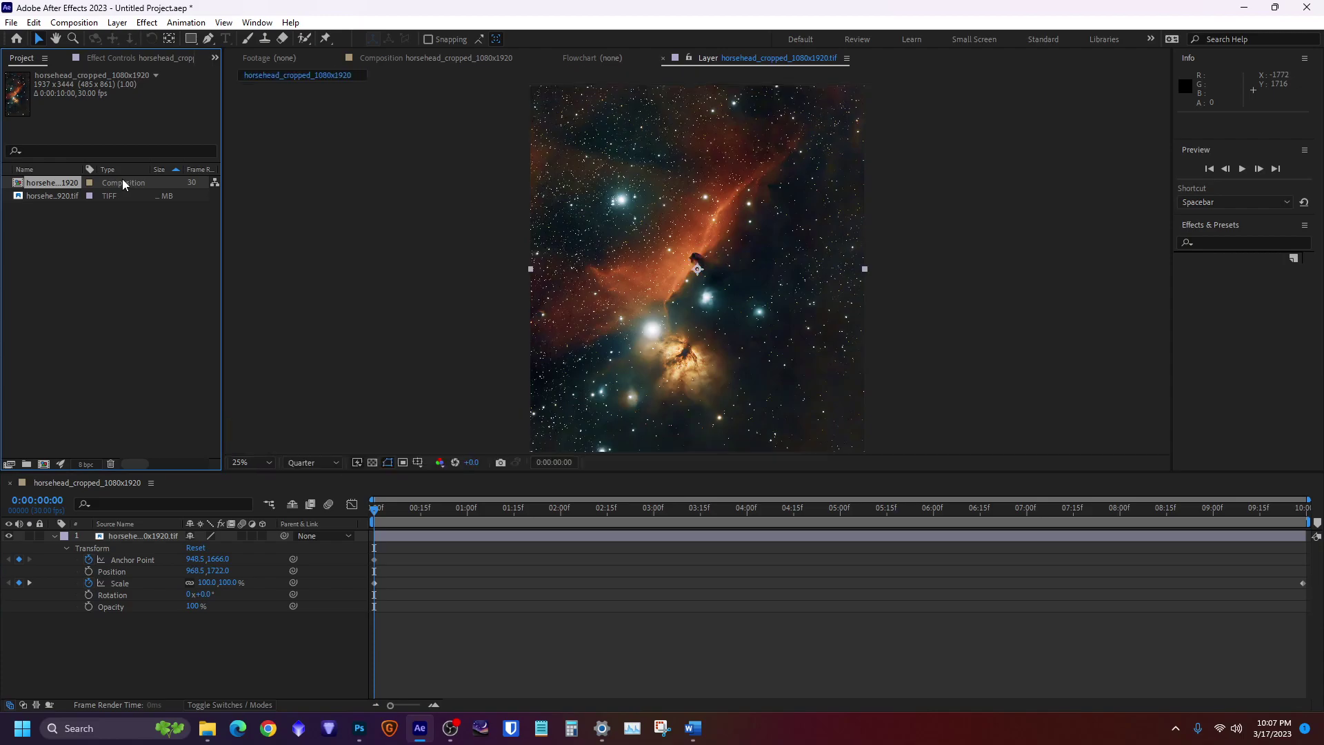
{"action": "left_click", "coordinate": [53, 173]}
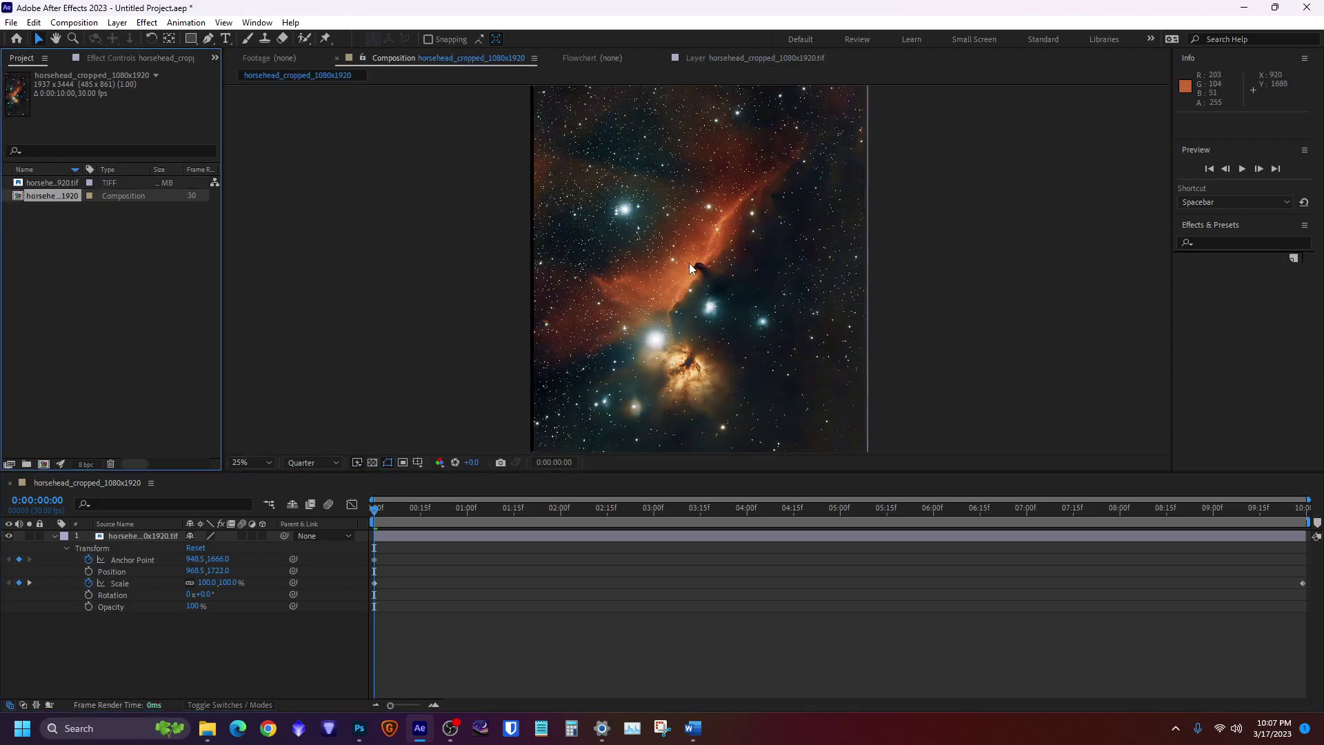
{"action": "scroll", "coordinate": [692, 267], "scroll_direction": "down", "scroll_amount": 1}
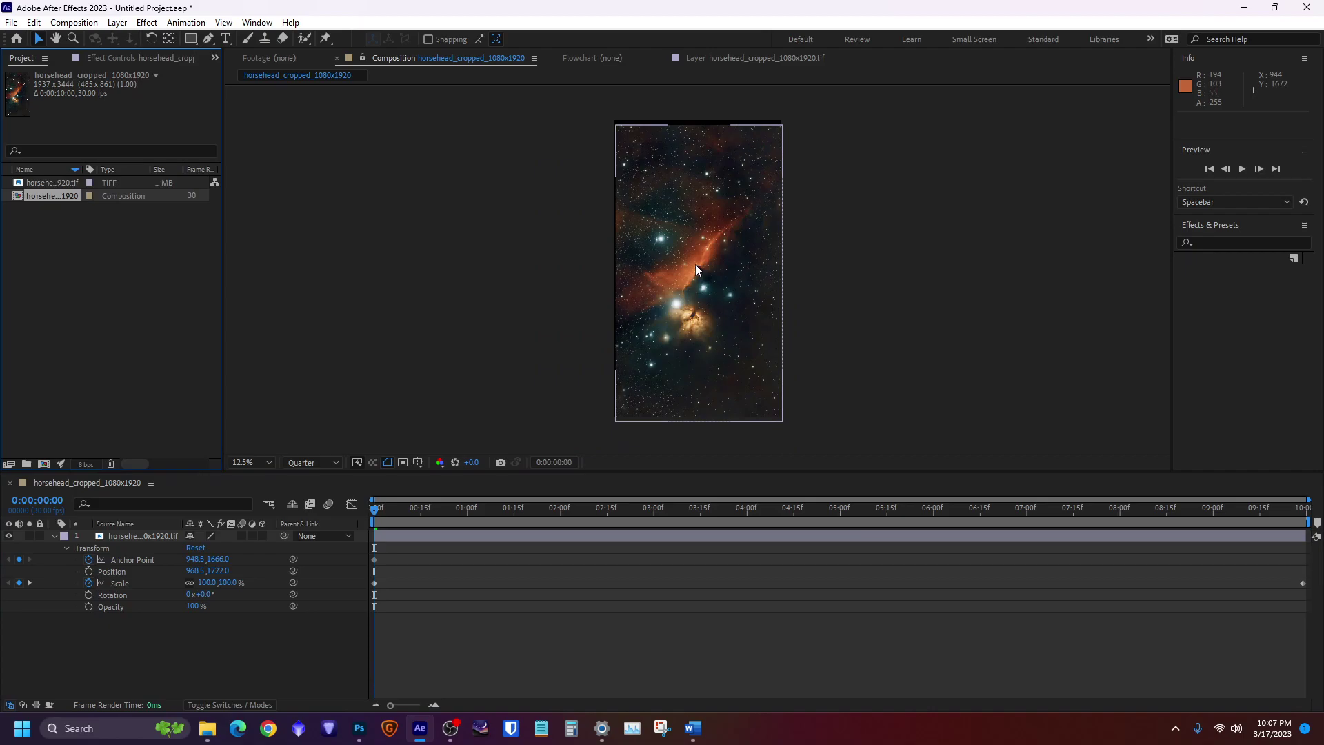
{"action": "left_click", "coordinate": [701, 229]}
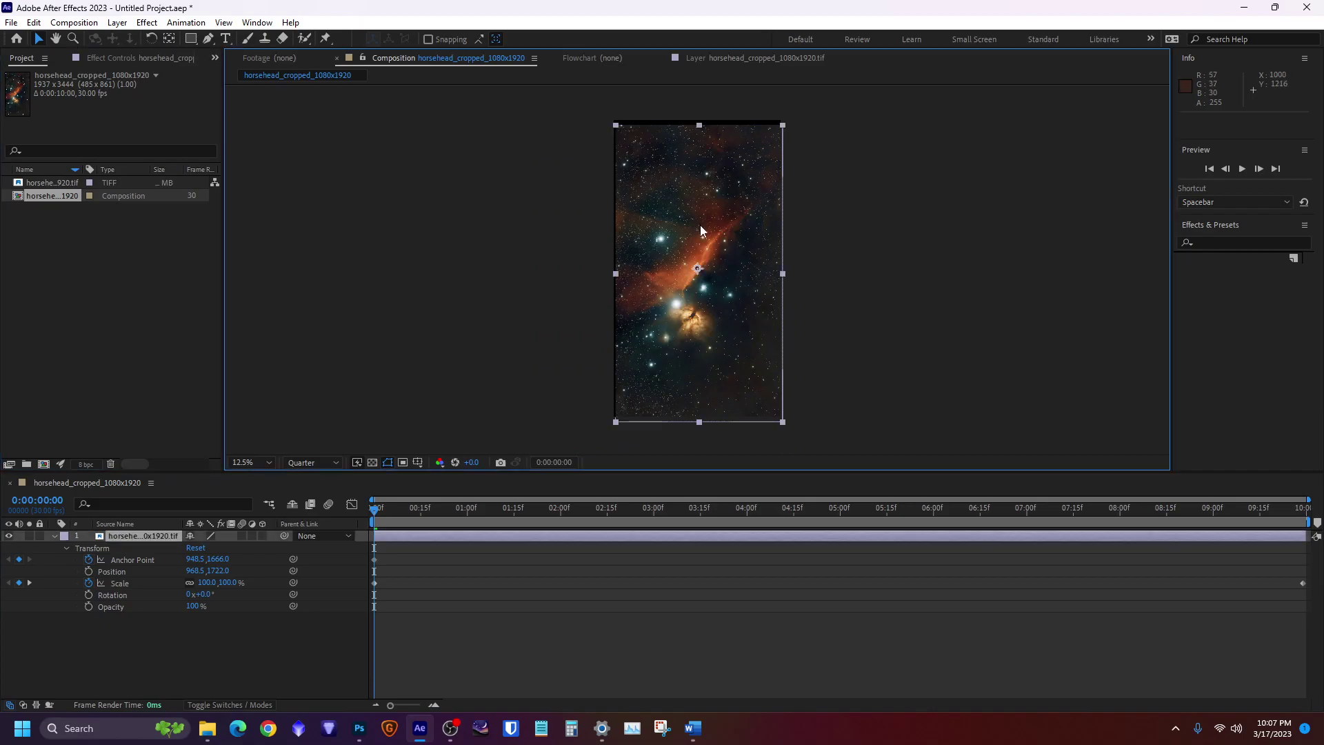
{"action": "key", "text": "Up"}
{"action": "key", "text": "Up"}
{"action": "key", "text": "Up"}
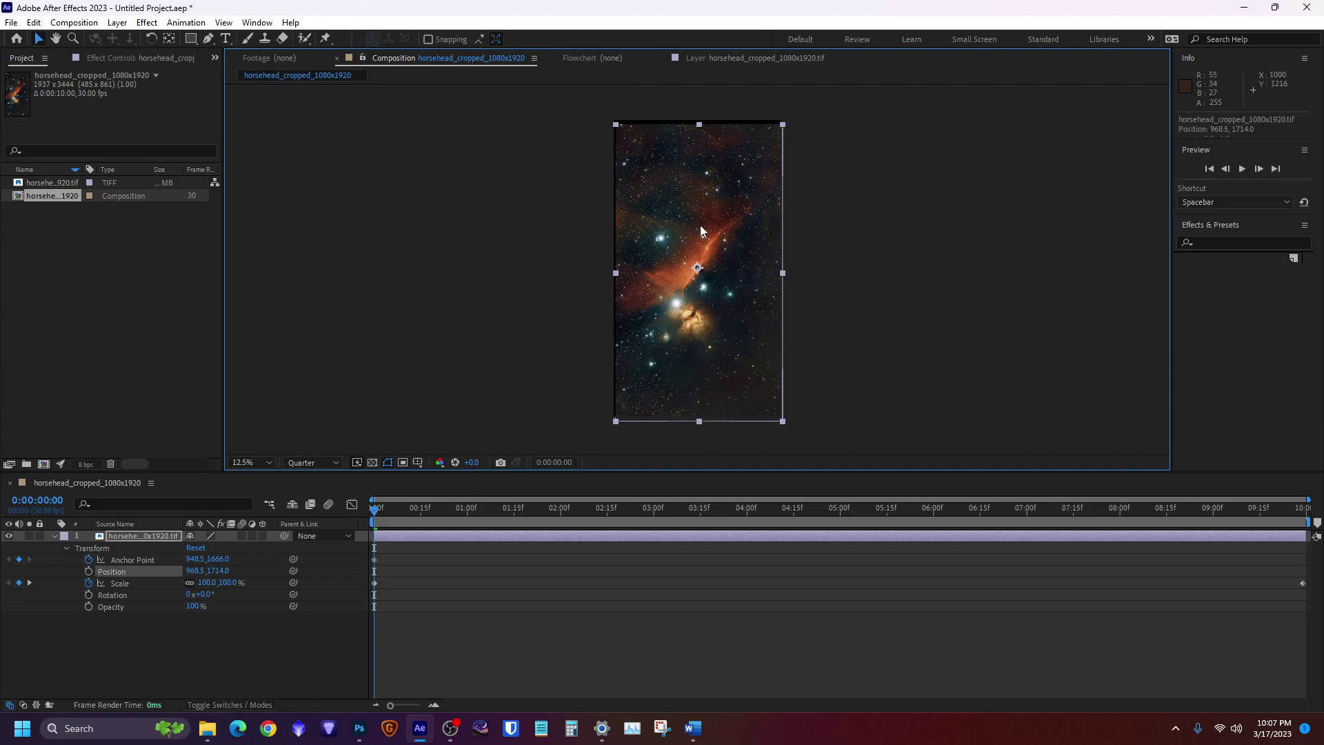
{"action": "key", "text": "Up"}
{"action": "key", "text": "Up"}
{"action": "key", "text": "Up"}
{"action": "key", "text": "Up"}
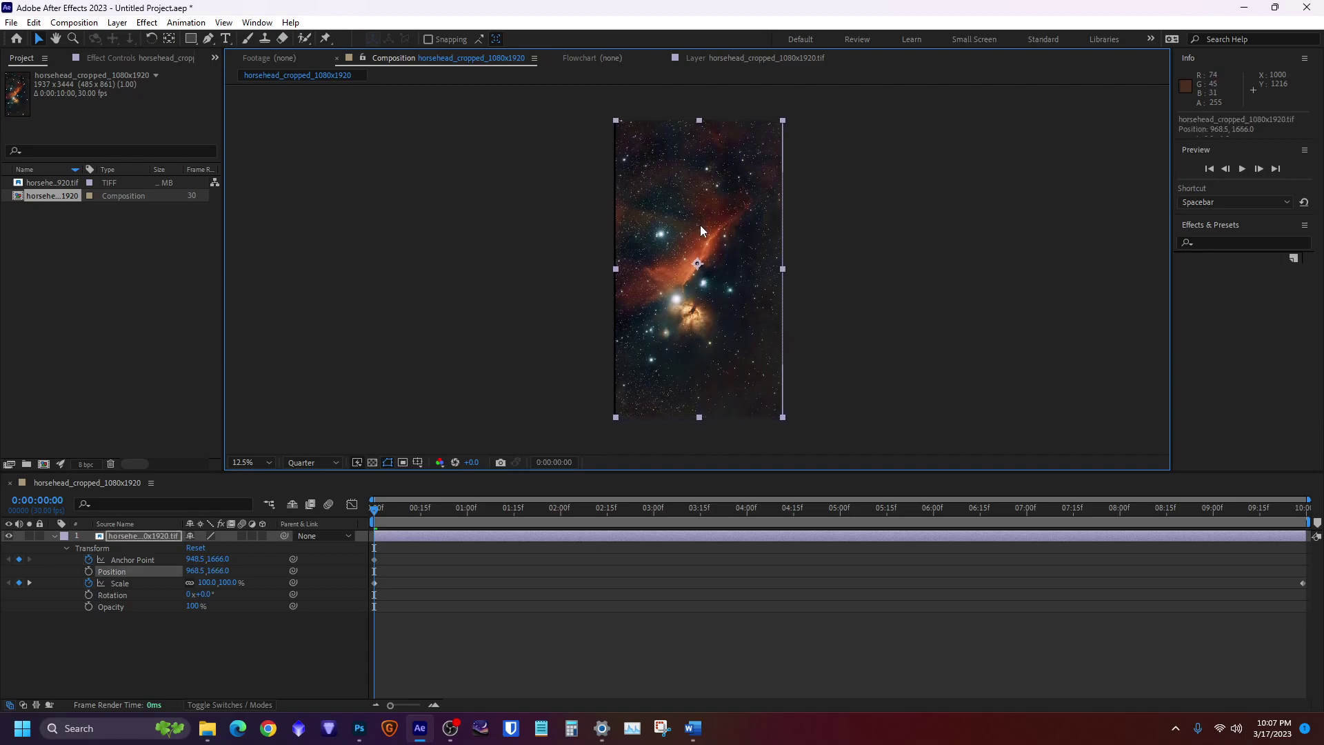
- Nudge the image layer left to an X position of 944.5 so it fills the frame's width, and deselect it
{"action": "key", "text": "Left"}
{"action": "key", "text": "Left"}
{"action": "key", "text": "Left"}
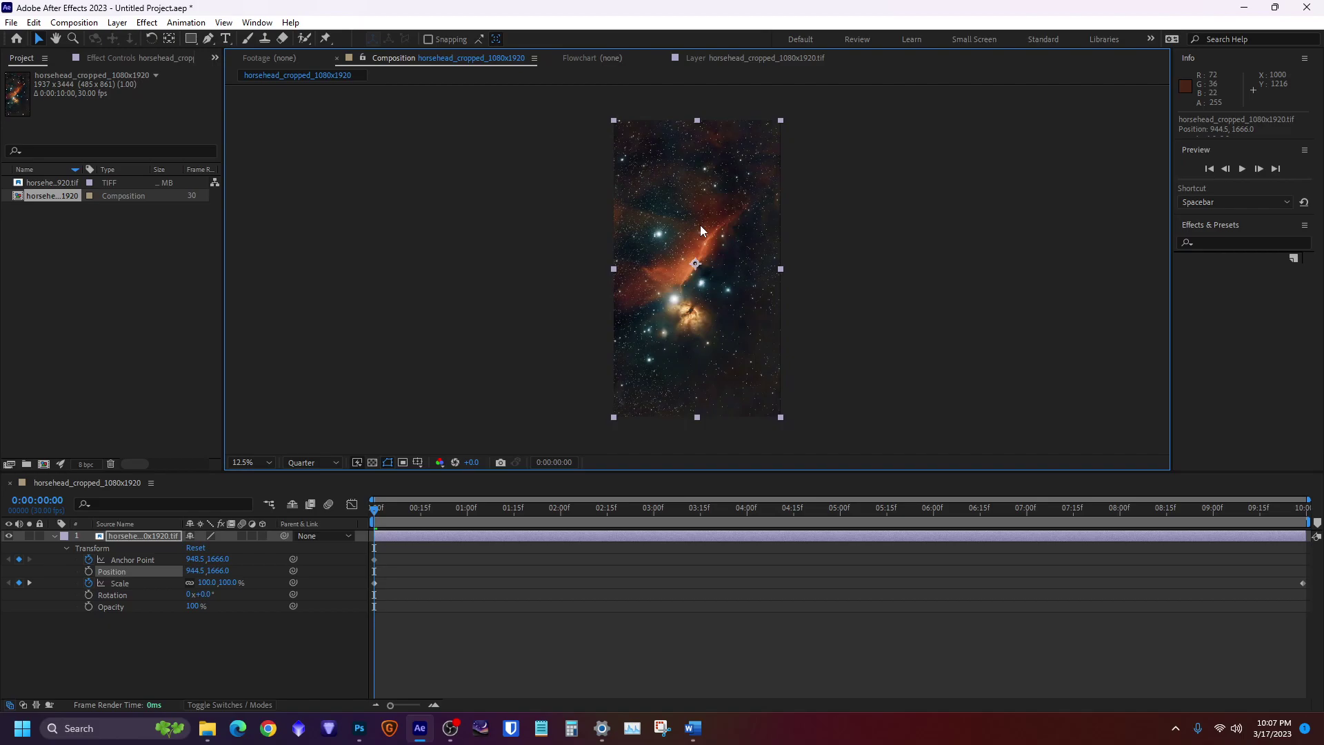
{"action": "key", "text": "Right"}
{"action": "key", "text": "Left"}
{"action": "left_click", "coordinate": [867, 240]}
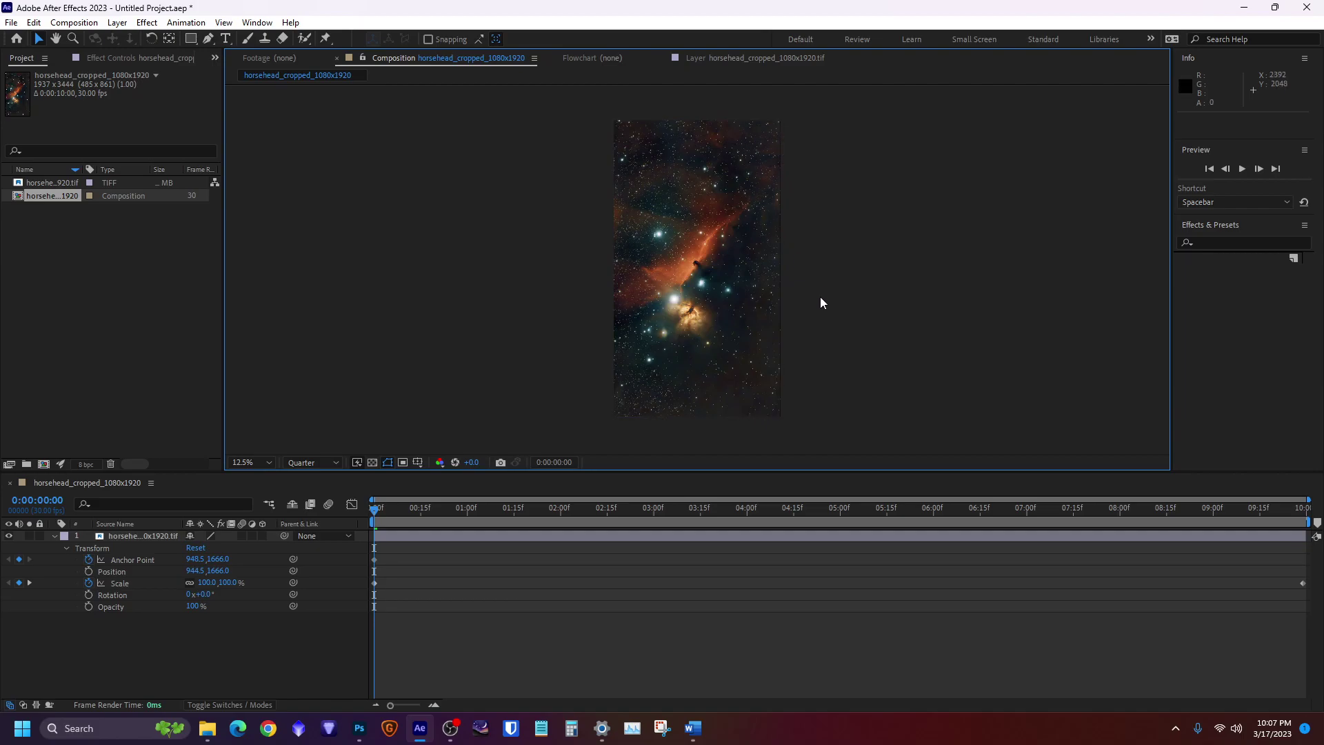
- Nudge the image layer horizontally to an X position of 948.5 so it fills the frame's width, and deselect it
{"action": "left_click", "coordinate": [715, 266]}
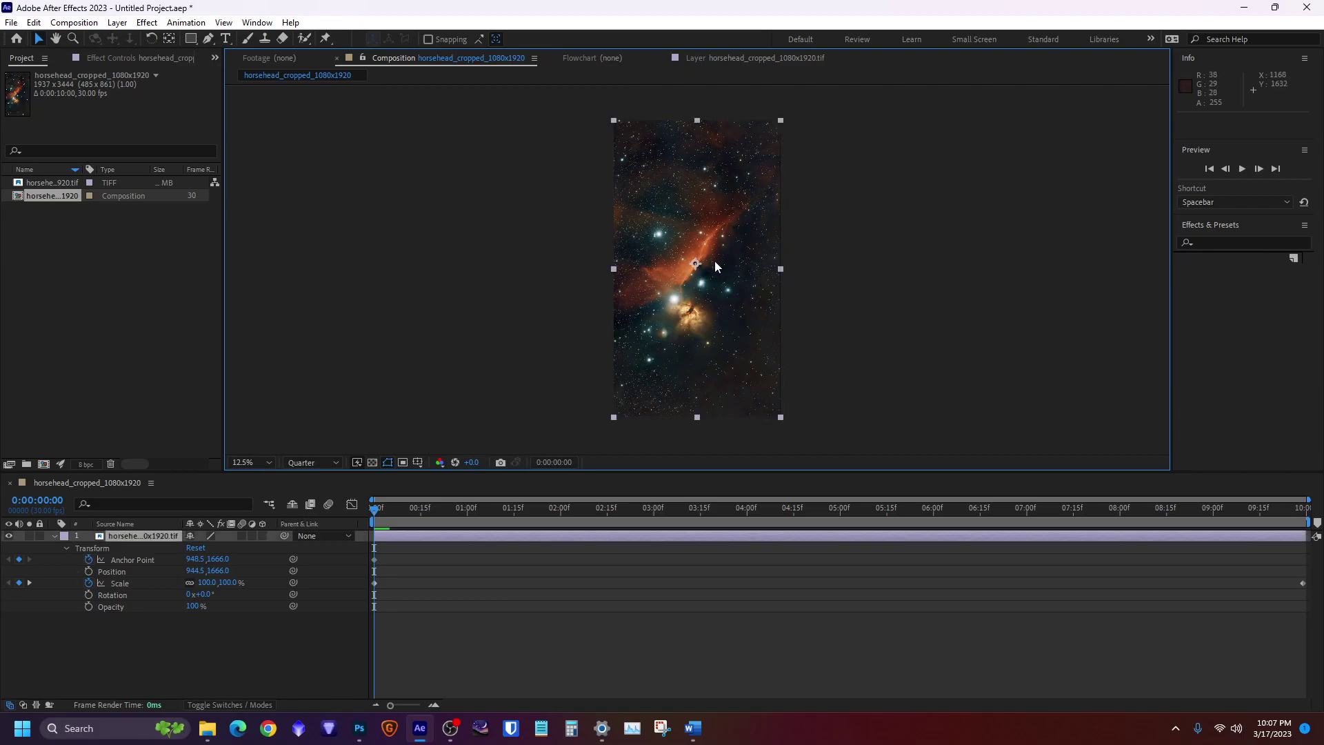
{"action": "key", "text": "Right"}
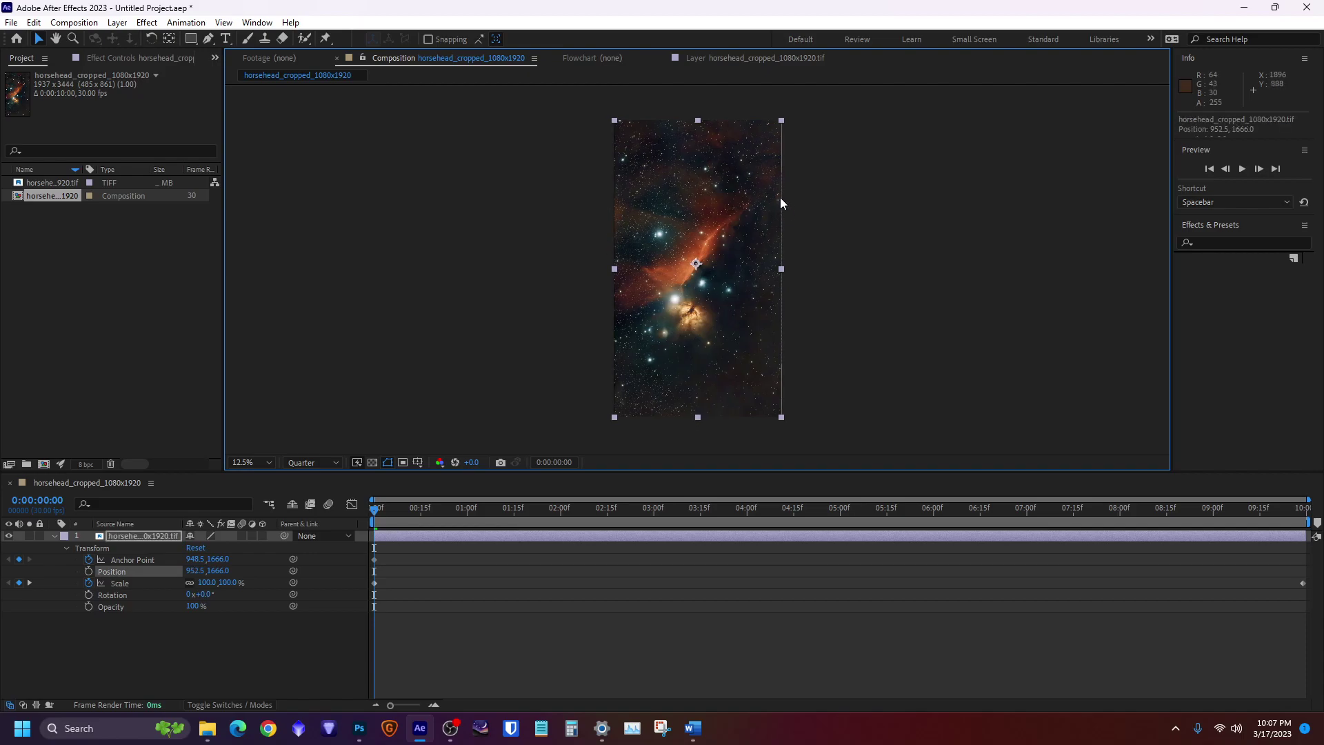
{"action": "scroll", "coordinate": [691, 275], "scroll_direction": "up", "scroll_amount": 4}
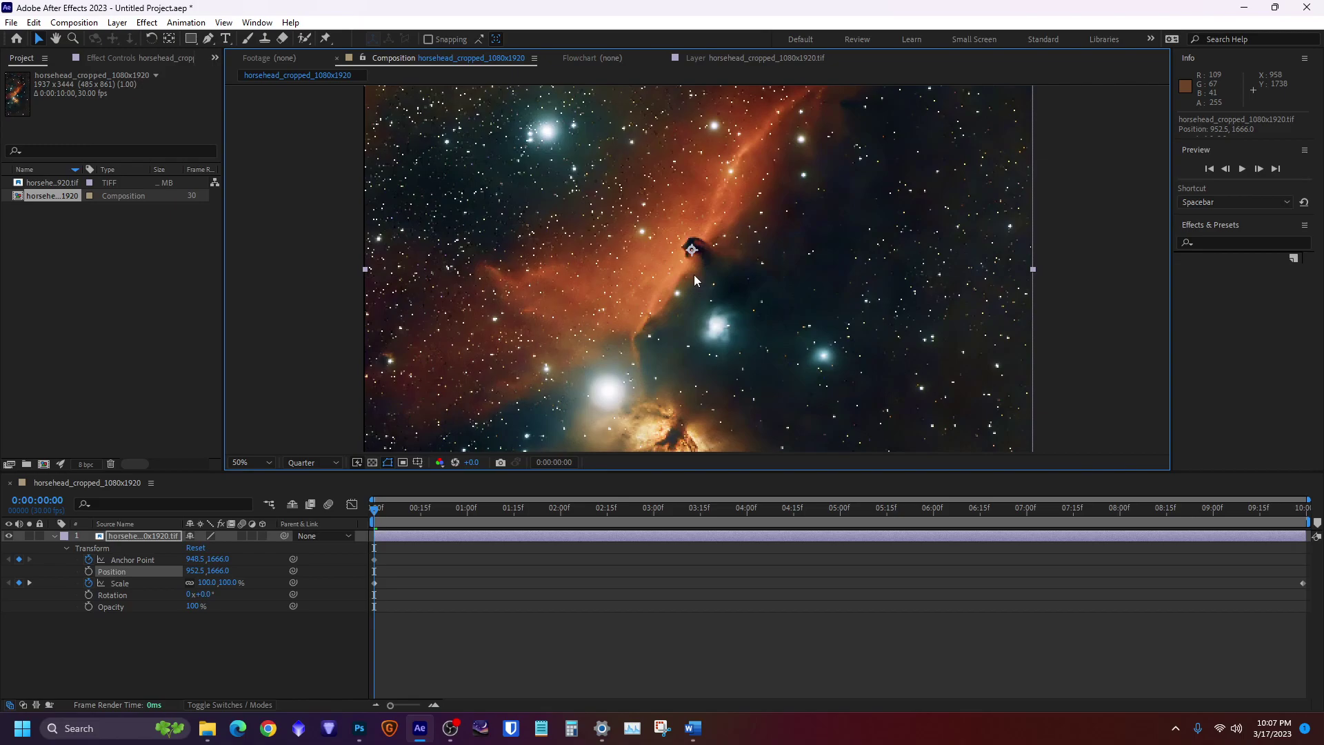
{"action": "key", "text": "Left"}
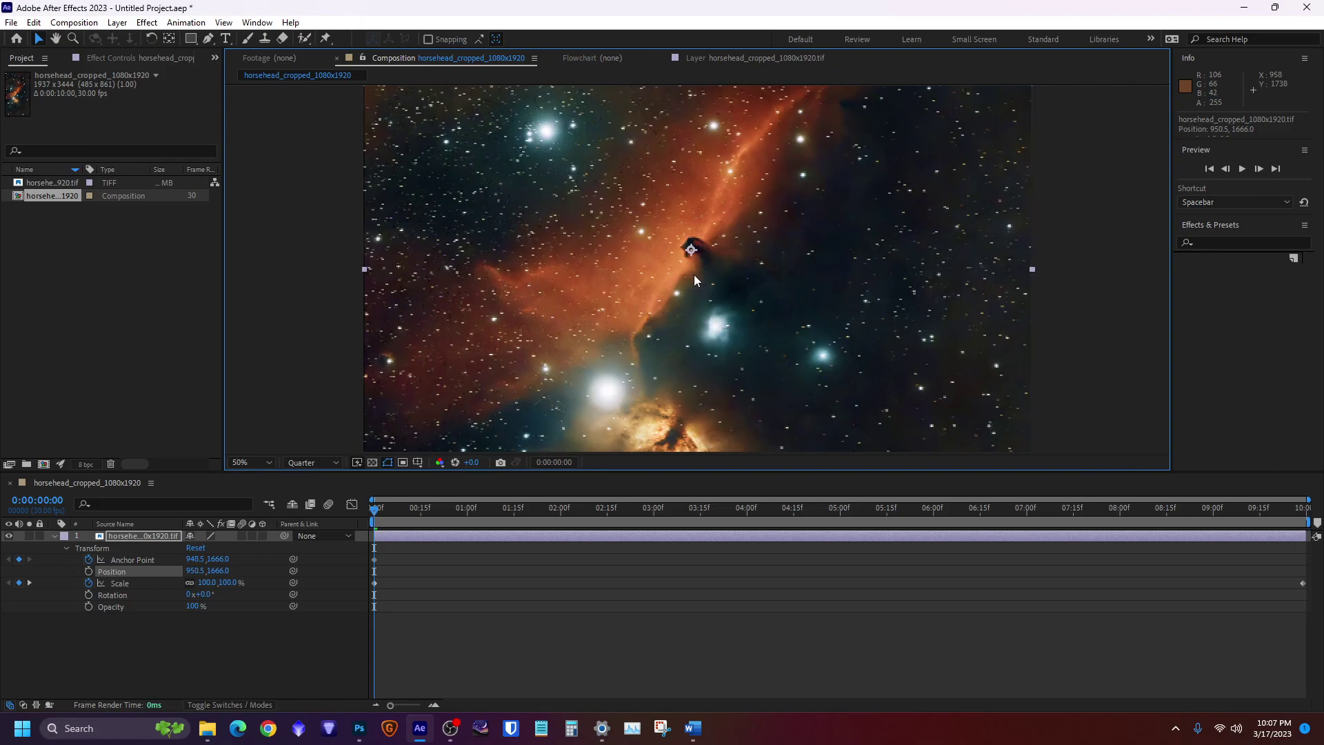
{"action": "key", "text": "Left"}
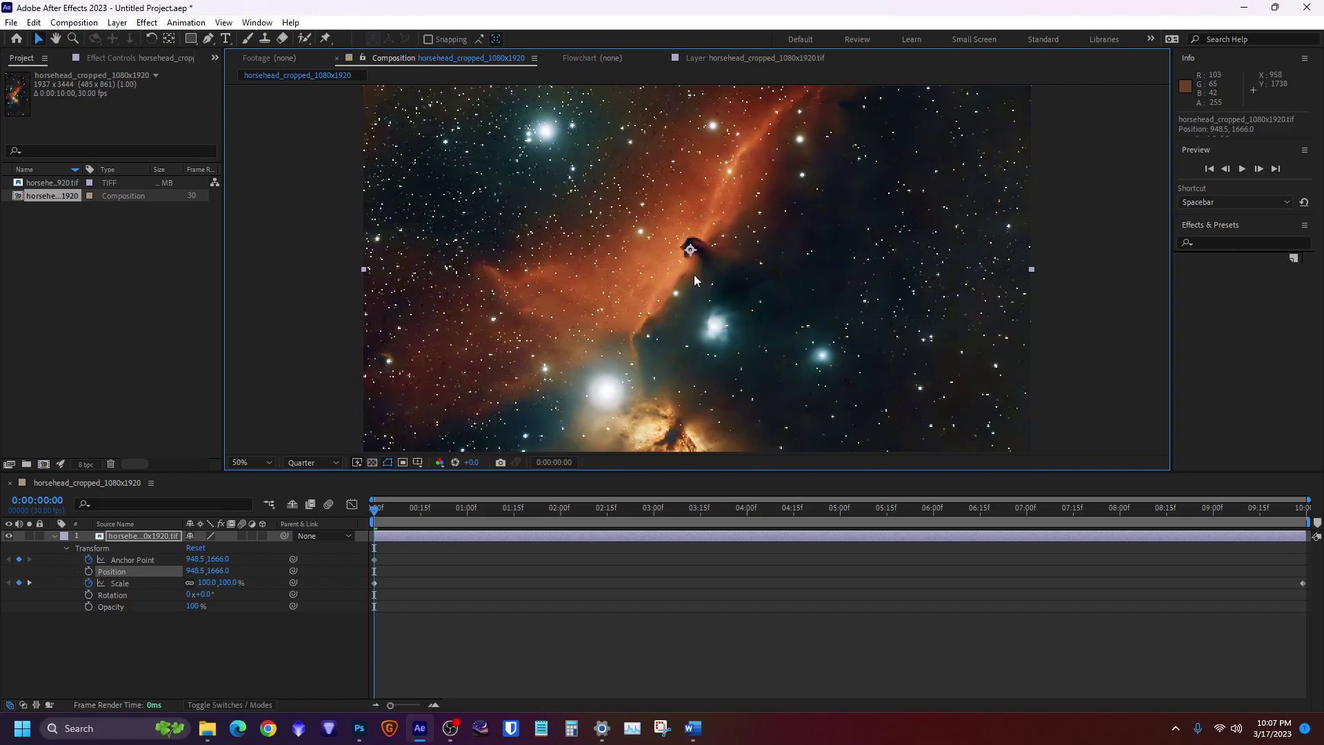
{"action": "key", "text": "comma"}
{"action": "key", "text": "comma"}
{"action": "key", "text": "comma"}
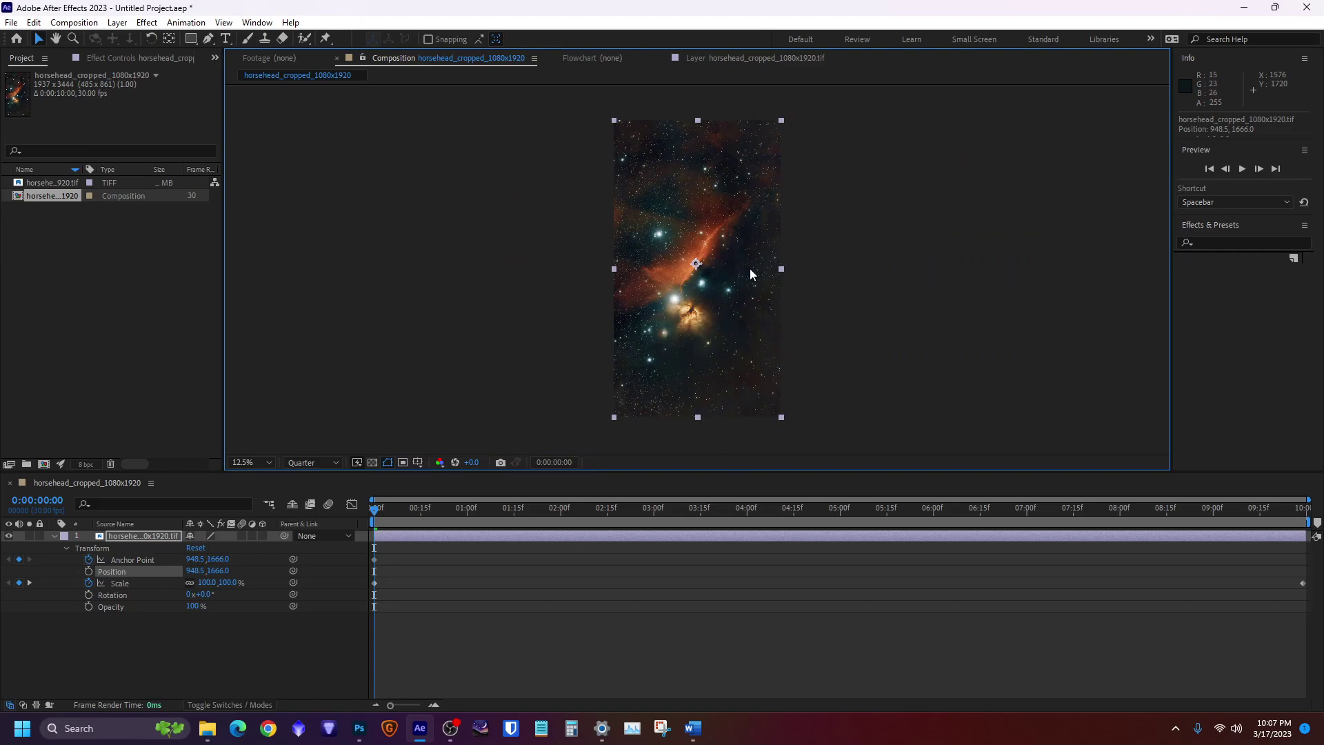
{"action": "left_click", "coordinate": [909, 272]}
- Play the zoom animation from the first frame to check it, stop playback and return the playhead to 0:00:00:00
{"action": "left_click", "coordinate": [564, 594]}
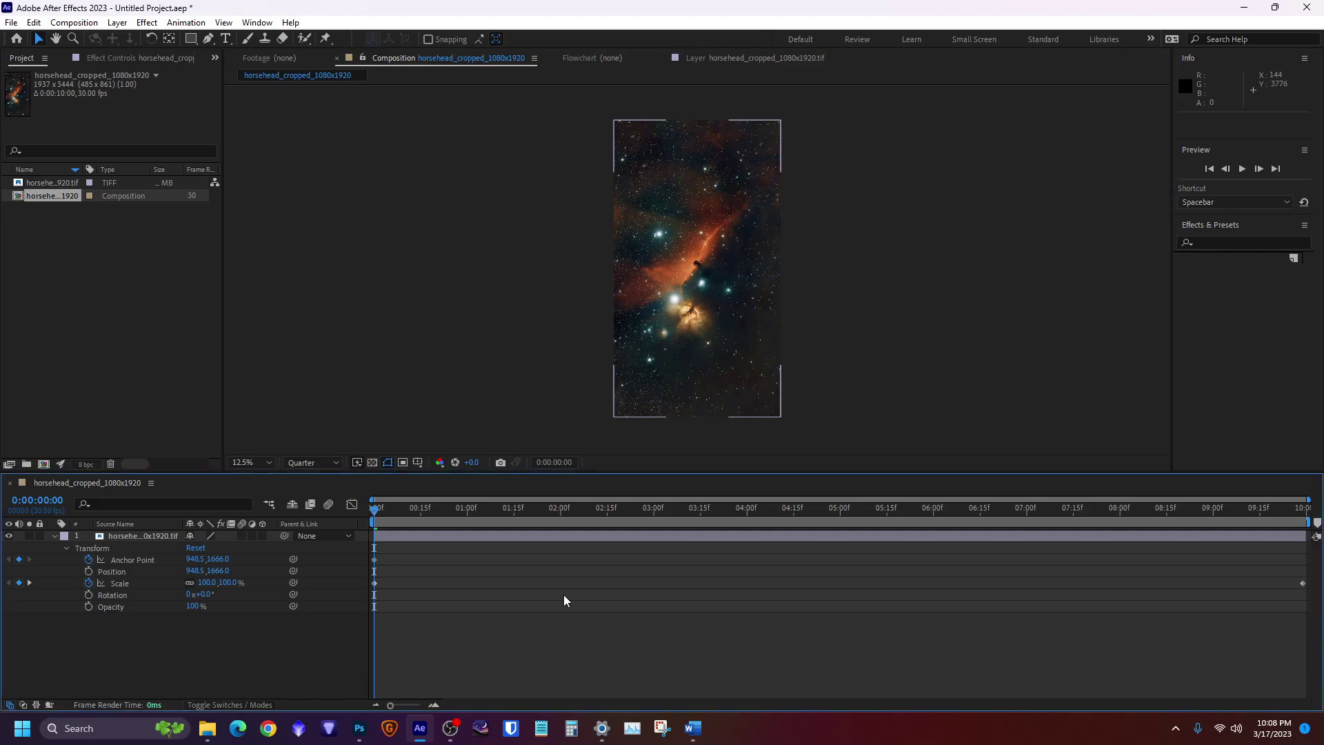
{"action": "key", "text": "space"}
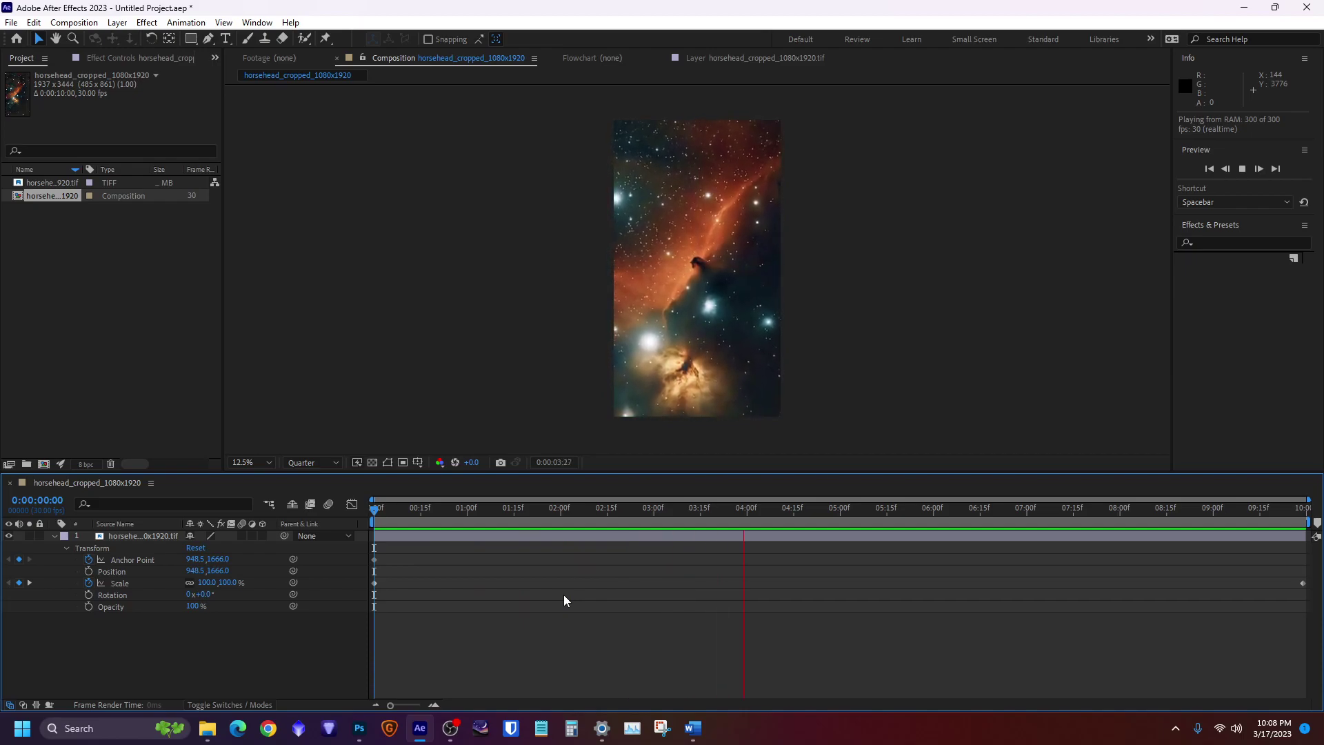
{"action": "key", "text": "space"}
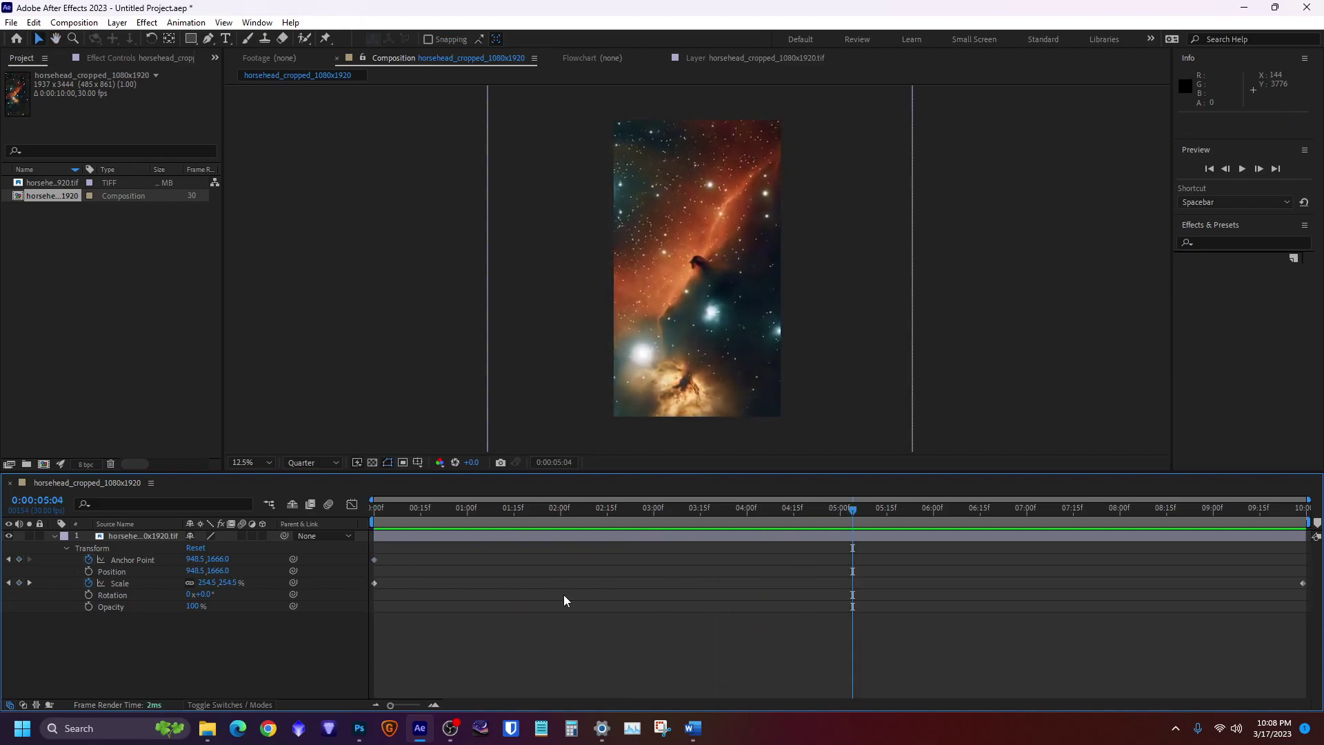
{"action": "left_click_drag", "start_coordinate": [852, 509], "coordinate": [347, 510]}
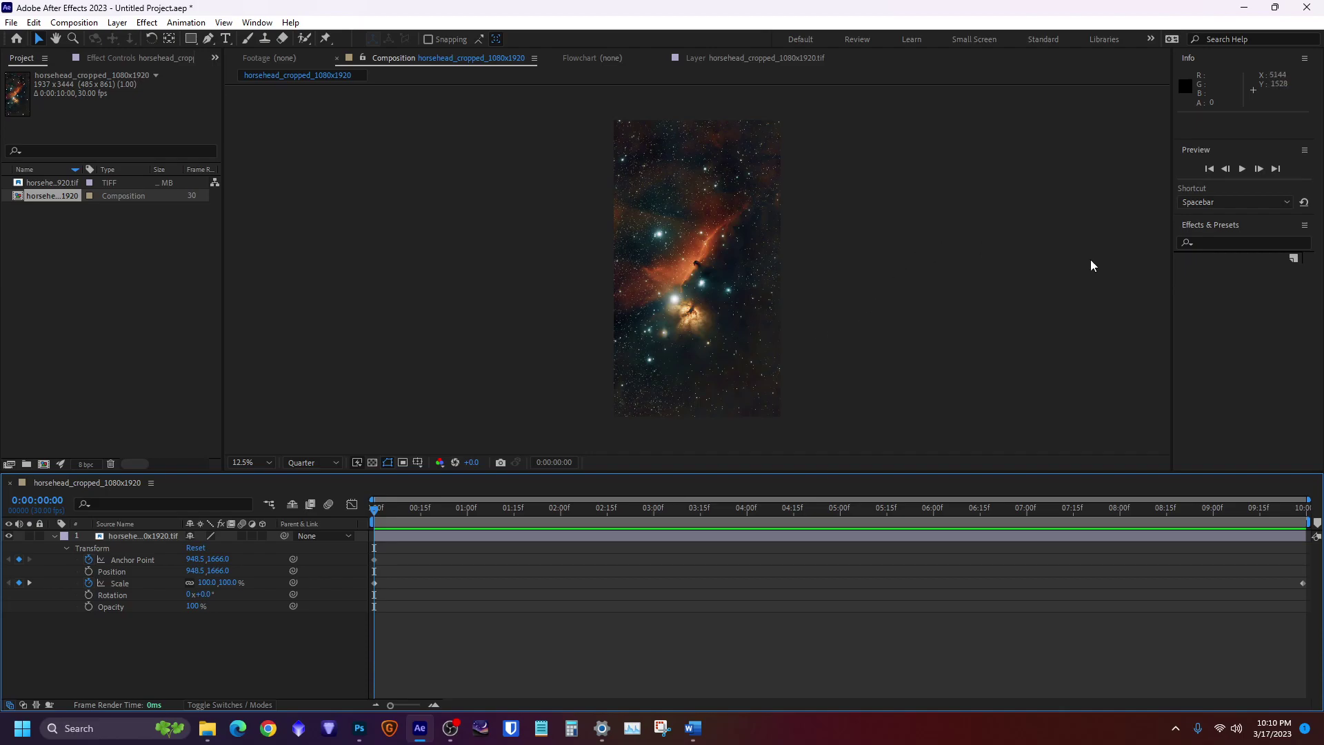
{"action": "key", "text": "alt+Tab"}
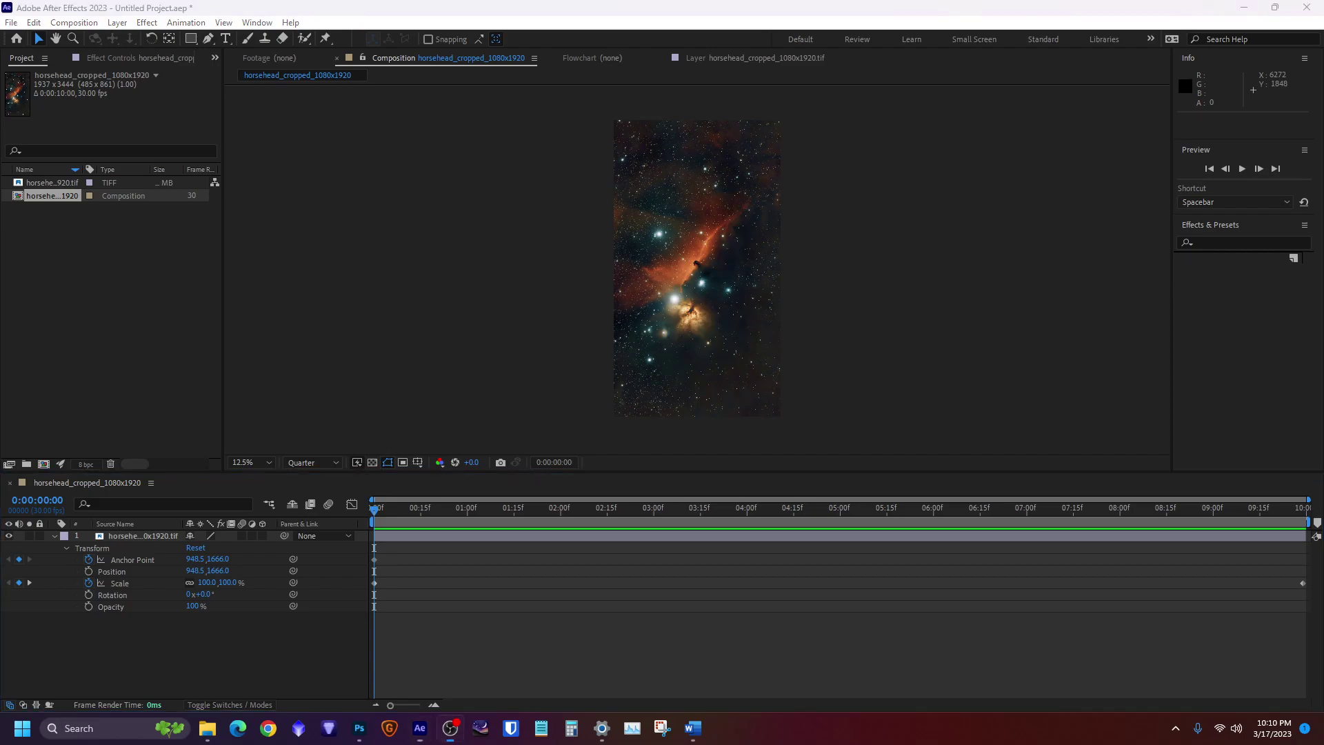